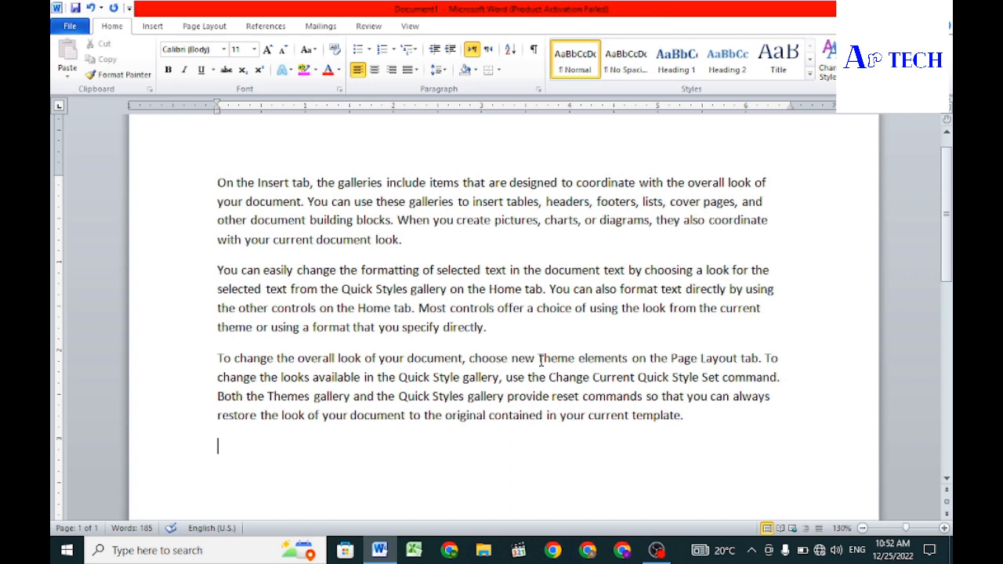
Step: Select the three body paragraphs and choose a Box border for them in Borders and Shading
left_click_drag(694, 421, 219, 181)
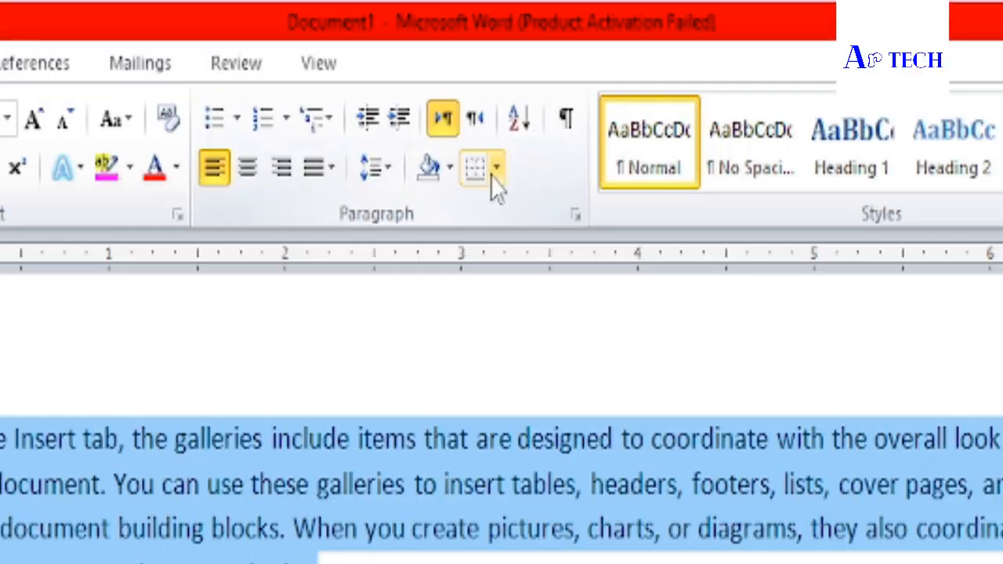
left_click(498, 71)
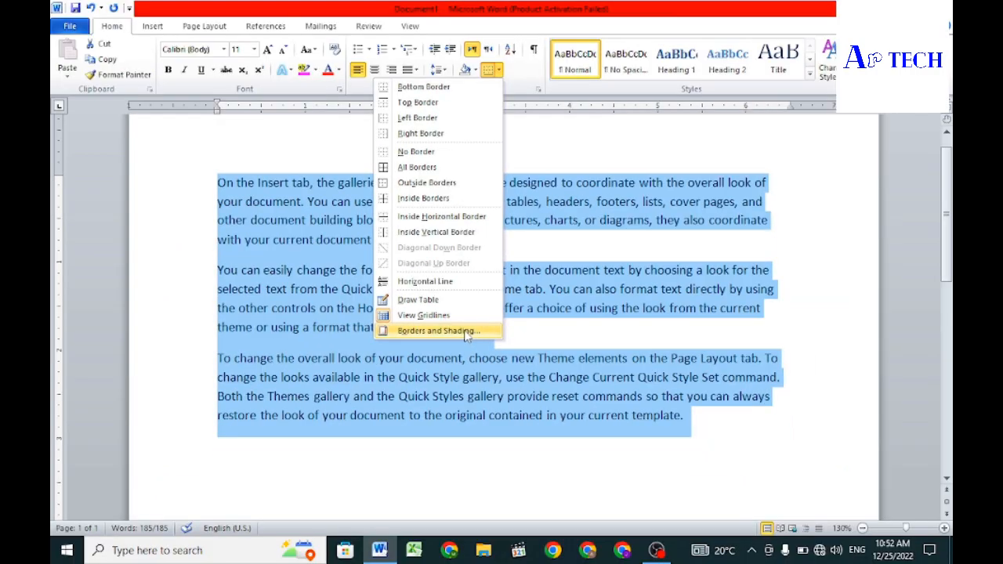
left_click(467, 332)
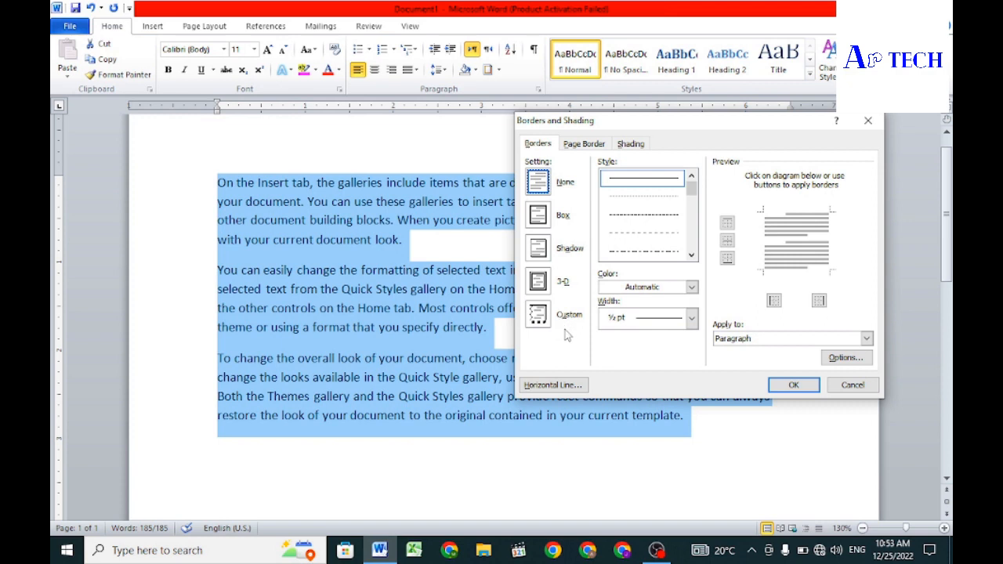
left_click(551, 221)
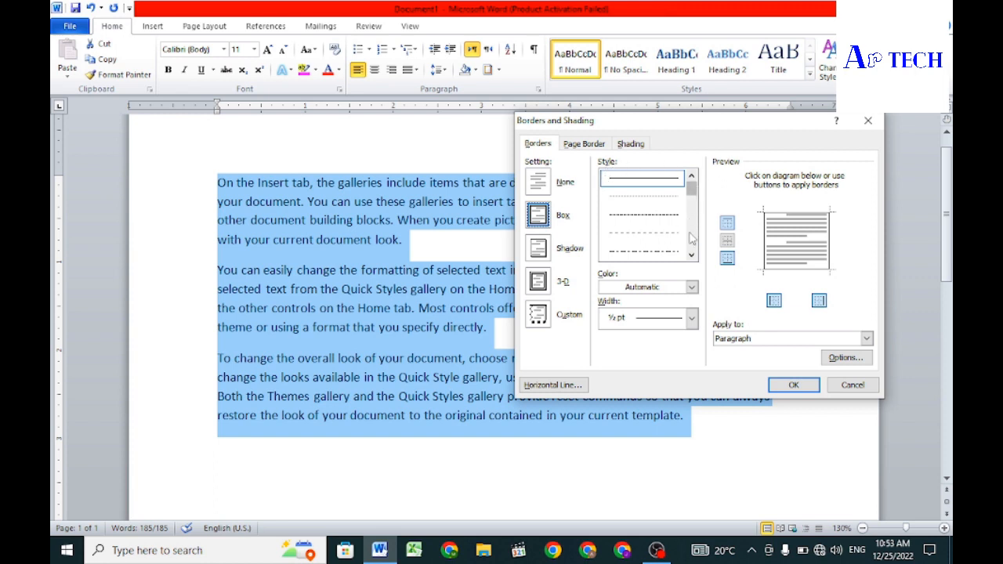
Step: Look through the available border line styles and choose the single solid line
left_click(692, 257)
left_click(692, 257)
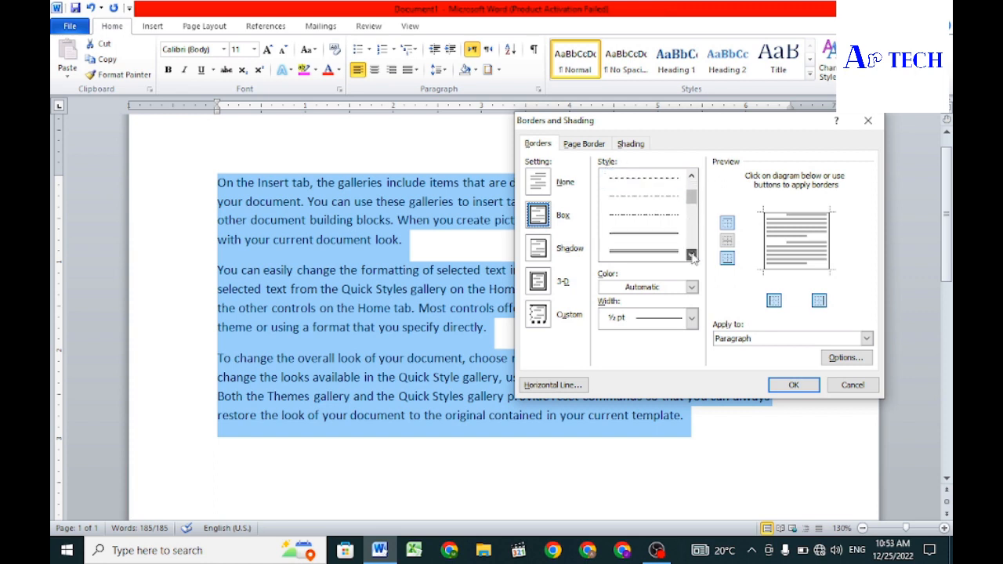
left_click(692, 257)
left_click(692, 257)
left_click(692, 257)
left_click(692, 257)
left_click(692, 257)
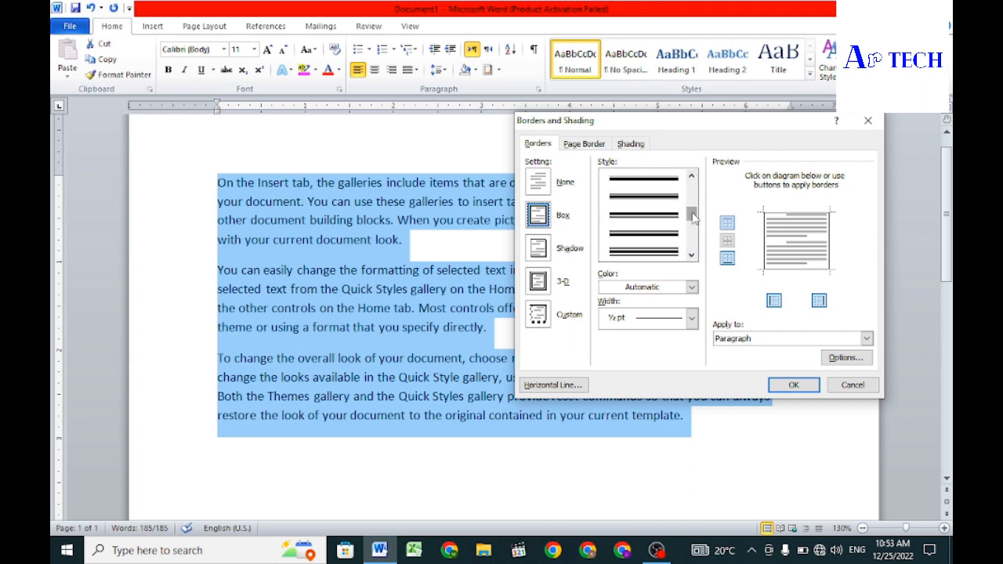
mouse_move(692, 213)
left_mouse_down()
mouse_move(693, 241)
mouse_move(685, 185)
left_mouse_up()
left_click(665, 181)
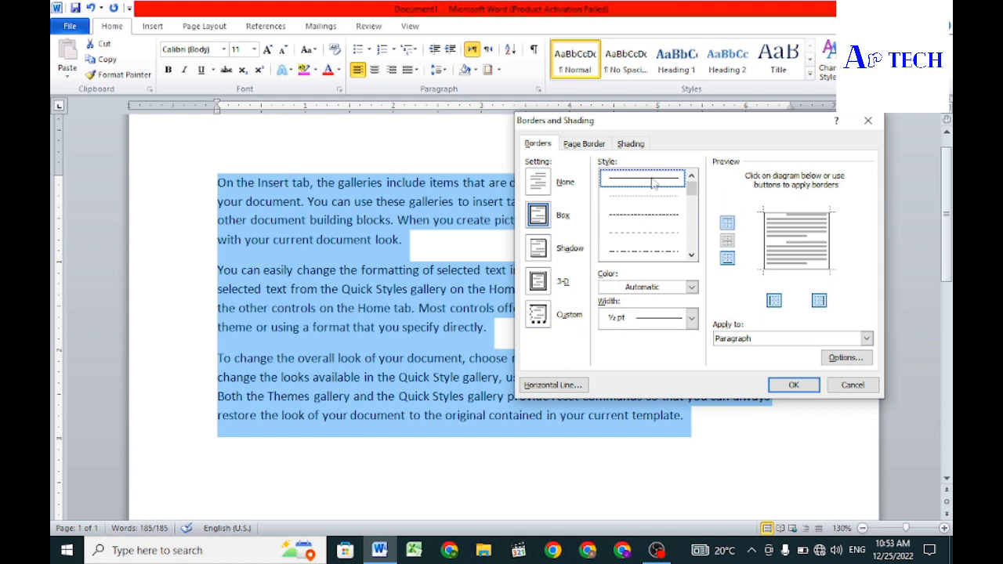
left_click(692, 289)
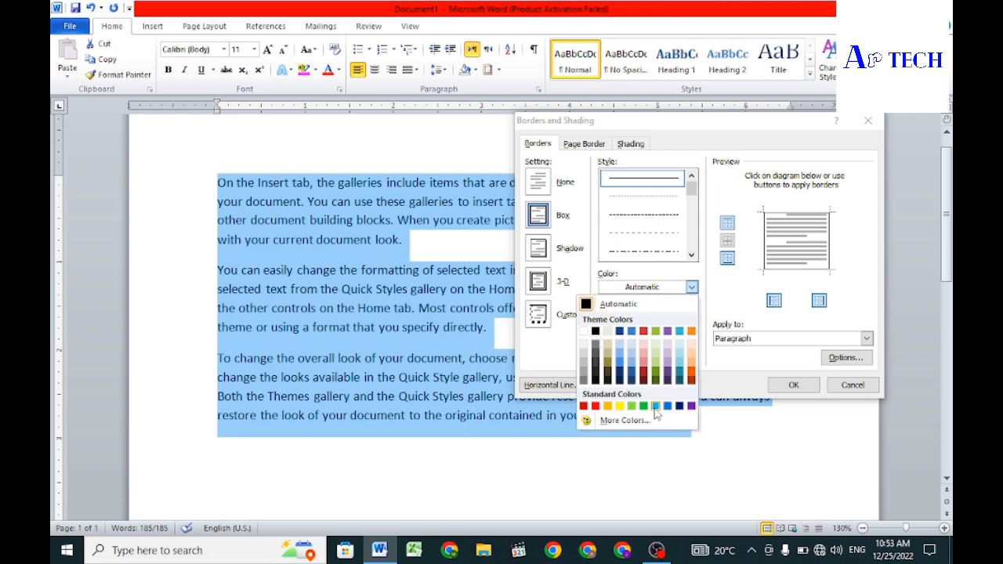
left_click(633, 422)
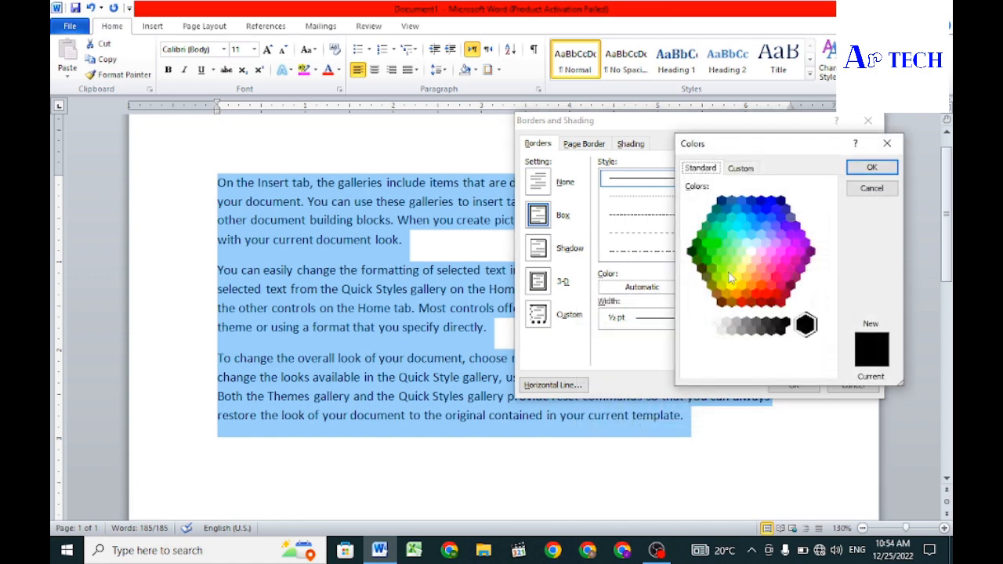
left_click(738, 170)
left_click(872, 189)
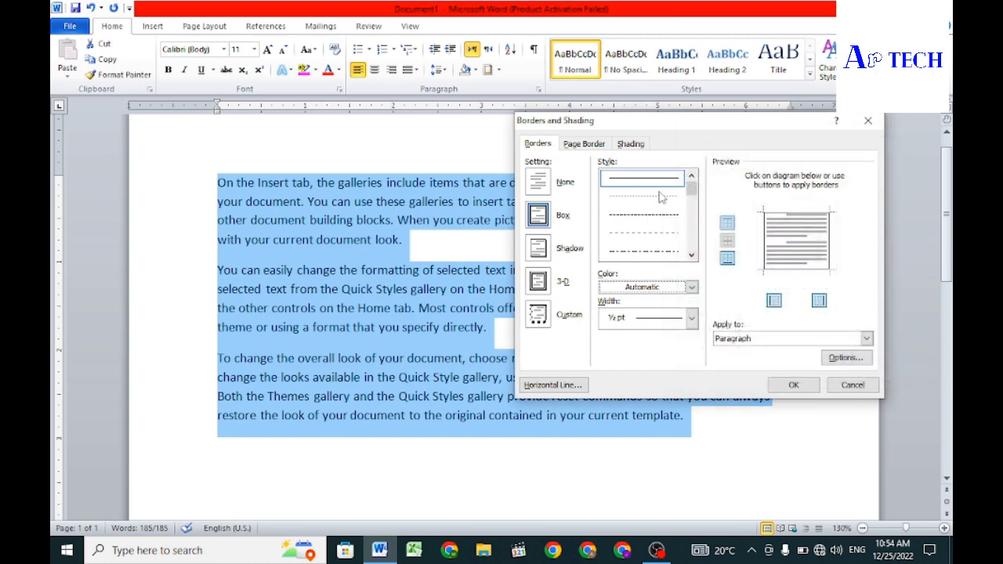
Step: Set the border color to standard green and its width to 3 pt
left_click(693, 288)
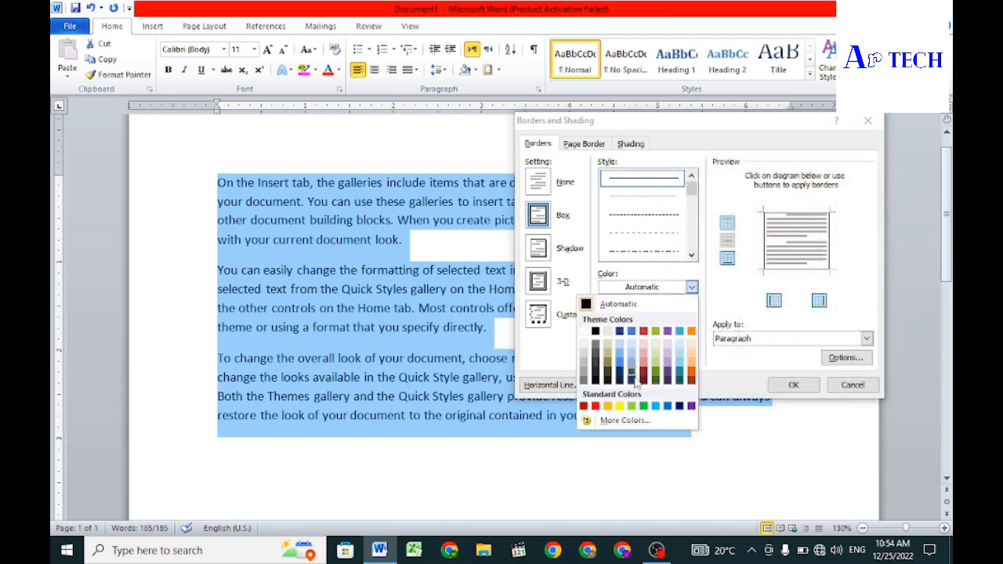
left_click(643, 406)
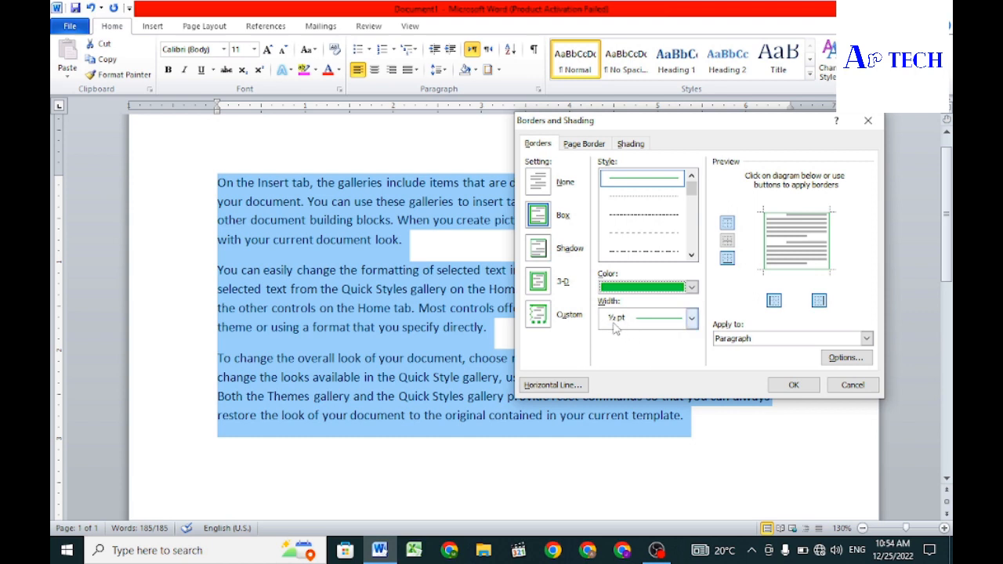
left_click(690, 318)
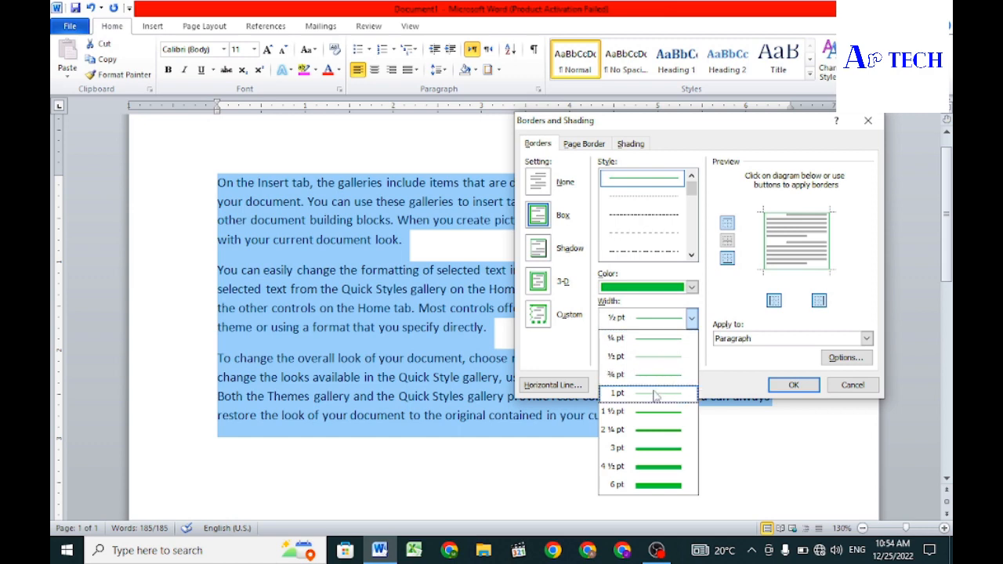
left_click(657, 448)
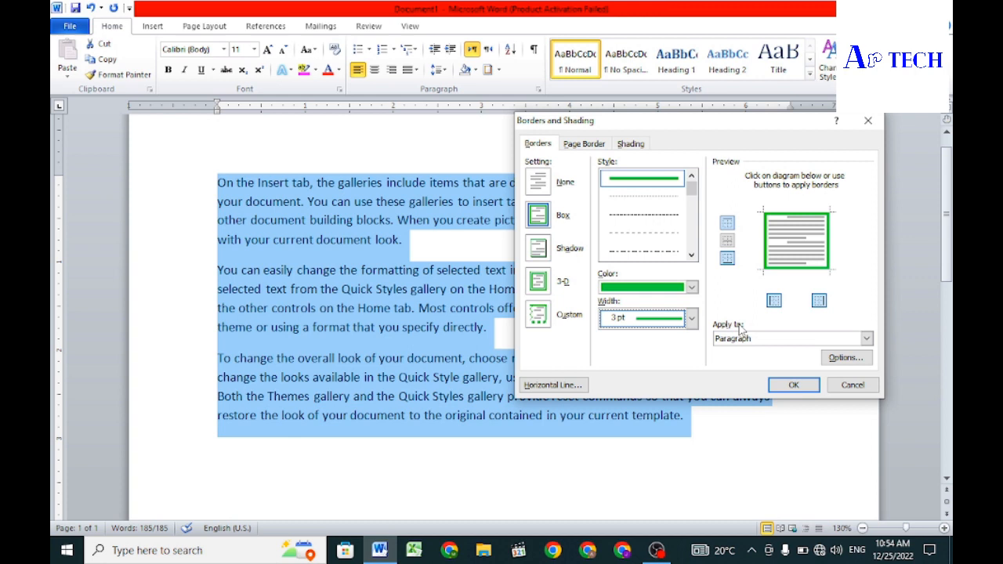
Step: Apply the box border with Paragraph as its scope and deselect the text
left_click(867, 338)
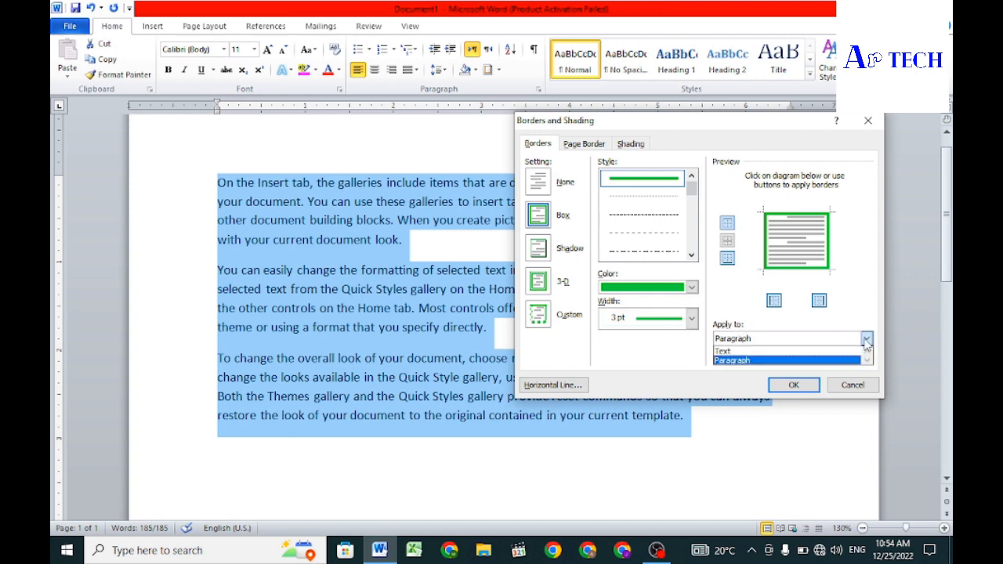
left_click(771, 362)
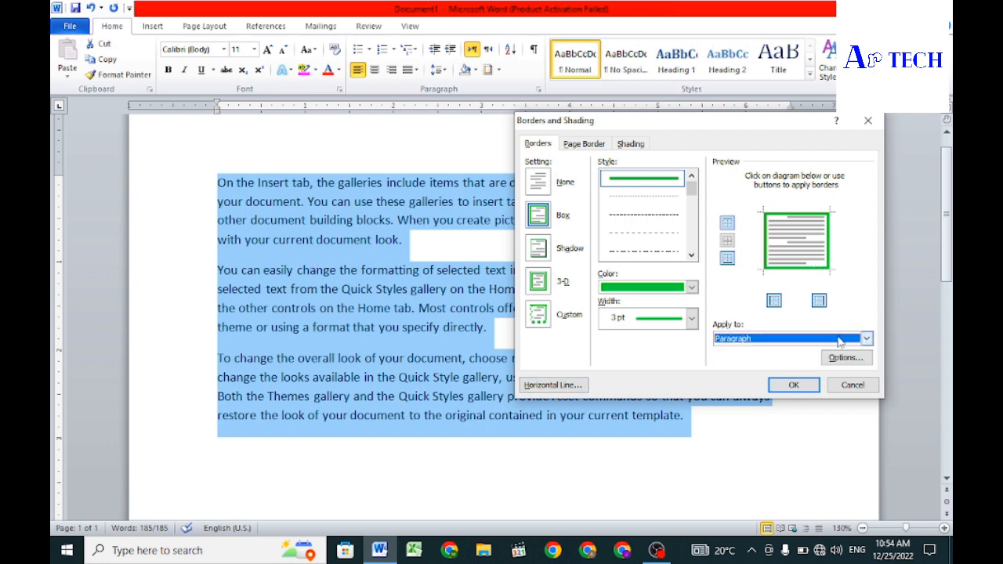
left_click(794, 385)
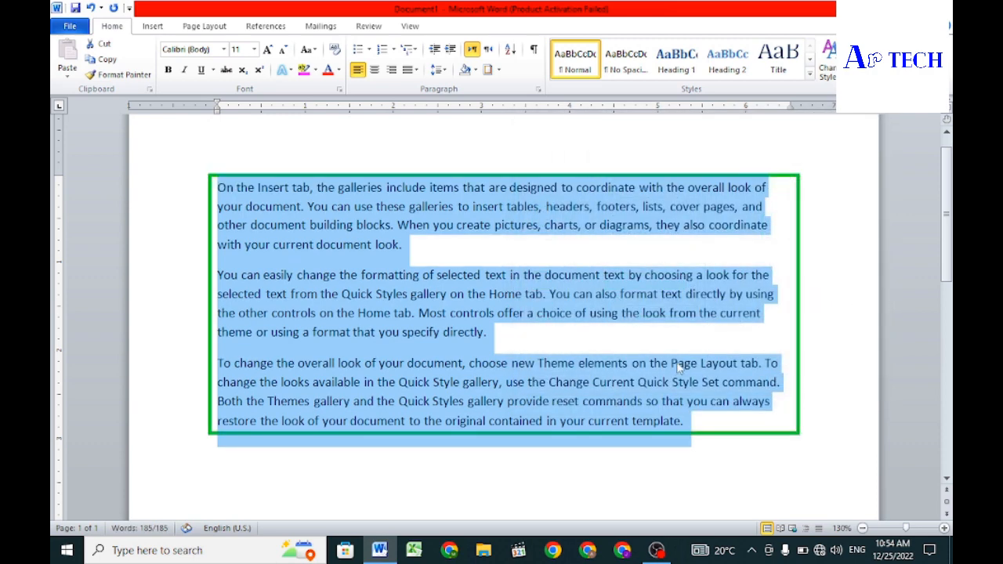
left_click(823, 405)
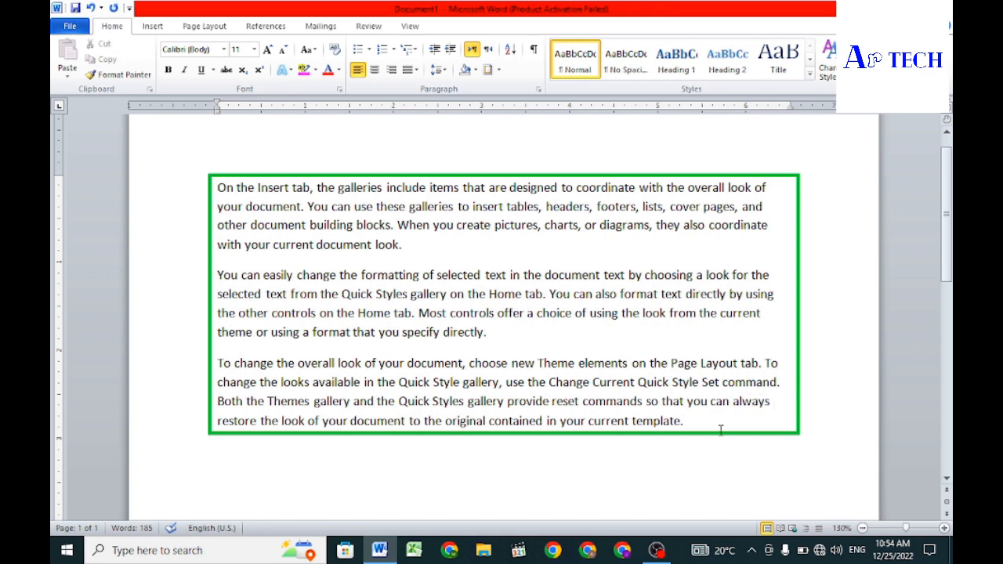
Step: Try the green 3 pt box border with Text as its scope on all three paragraphs, and undo it
left_click_drag(690, 421, 228, 195)
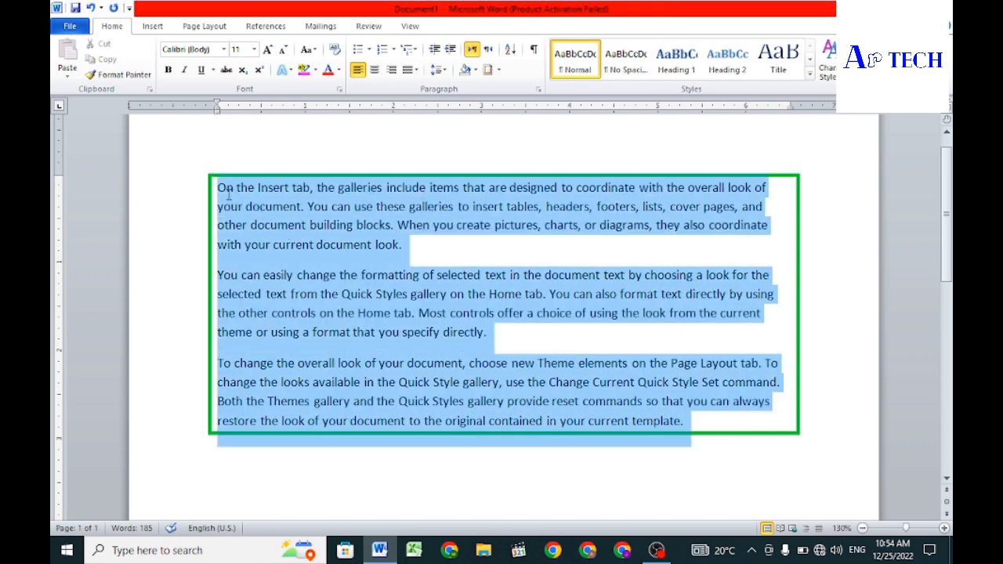
left_click(487, 70)
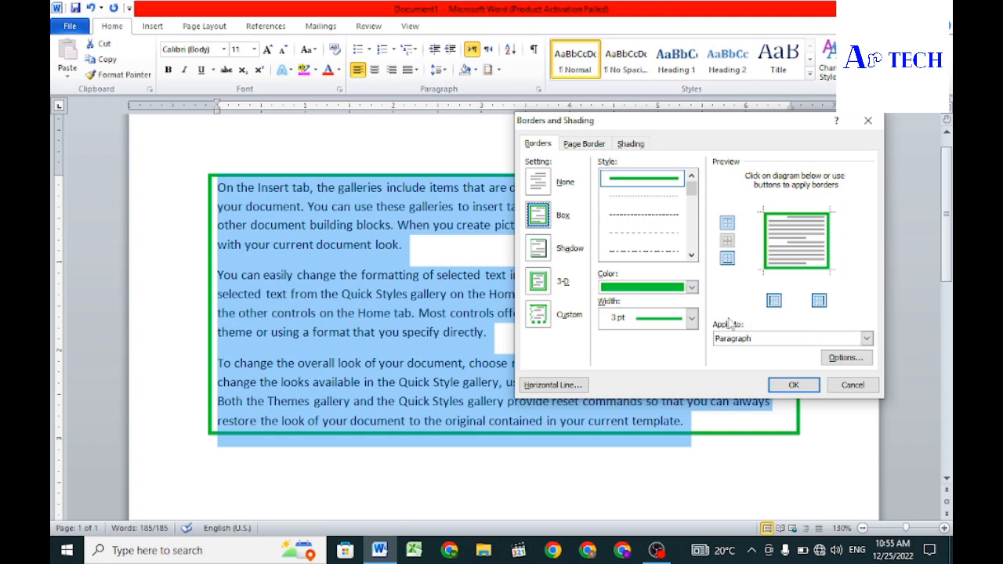
left_click(866, 338)
left_click(765, 349)
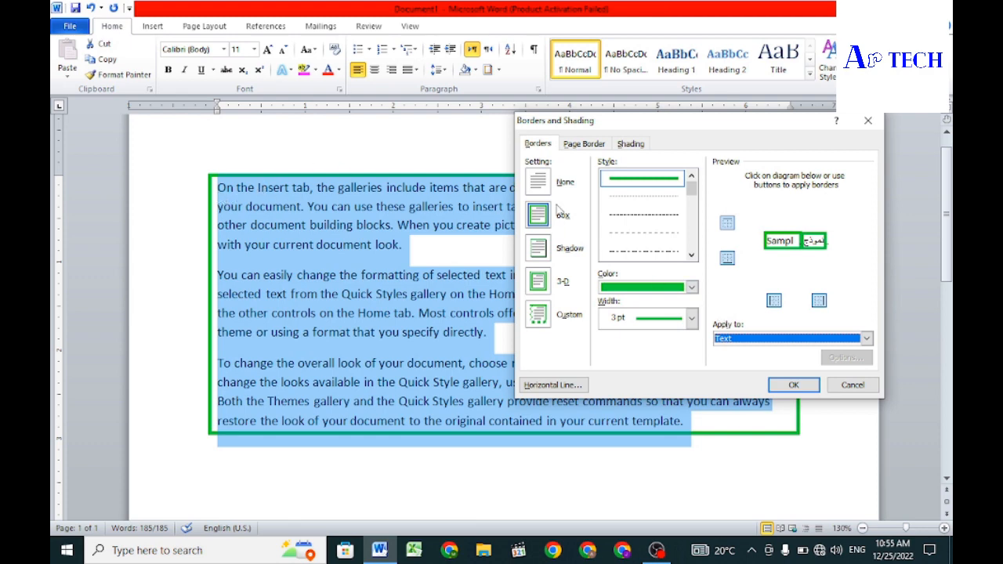
left_click(788, 385)
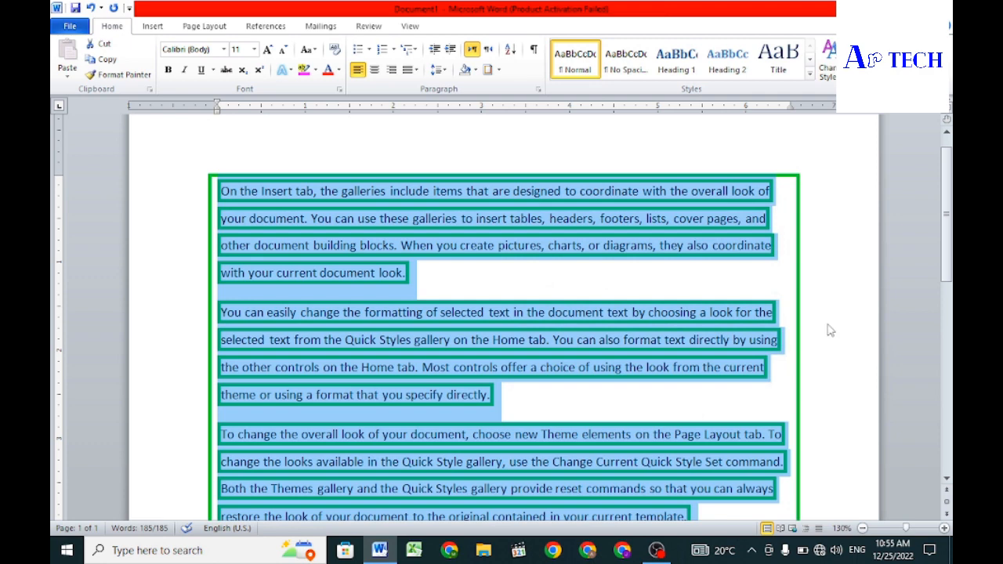
left_click(831, 330)
scroll(828, 318, "down", 1)
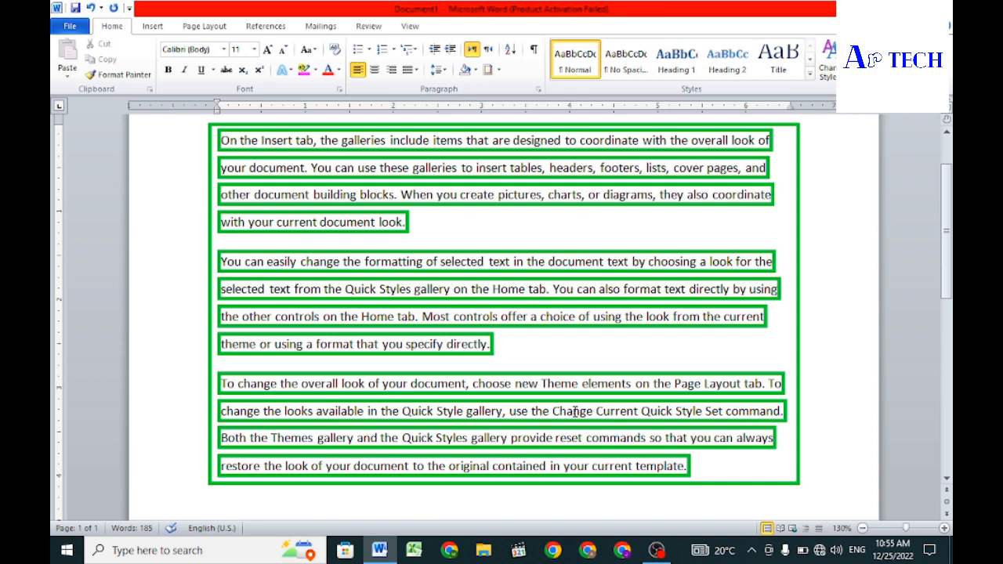
key("ctrl+z")
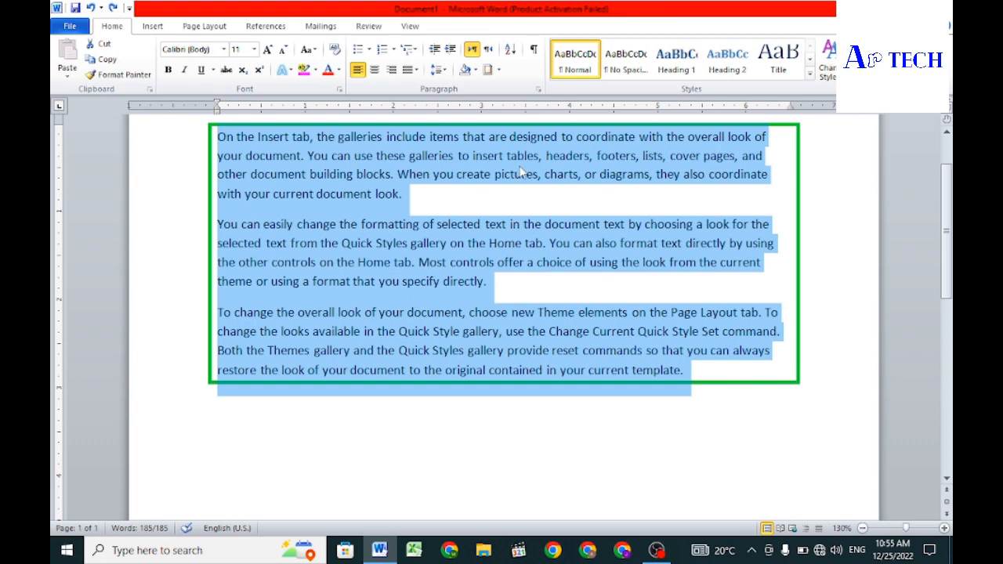
Step: Try border distances from the text of 8 pt top and bottom and 12 pt left and right, and undo them
left_click(488, 70)
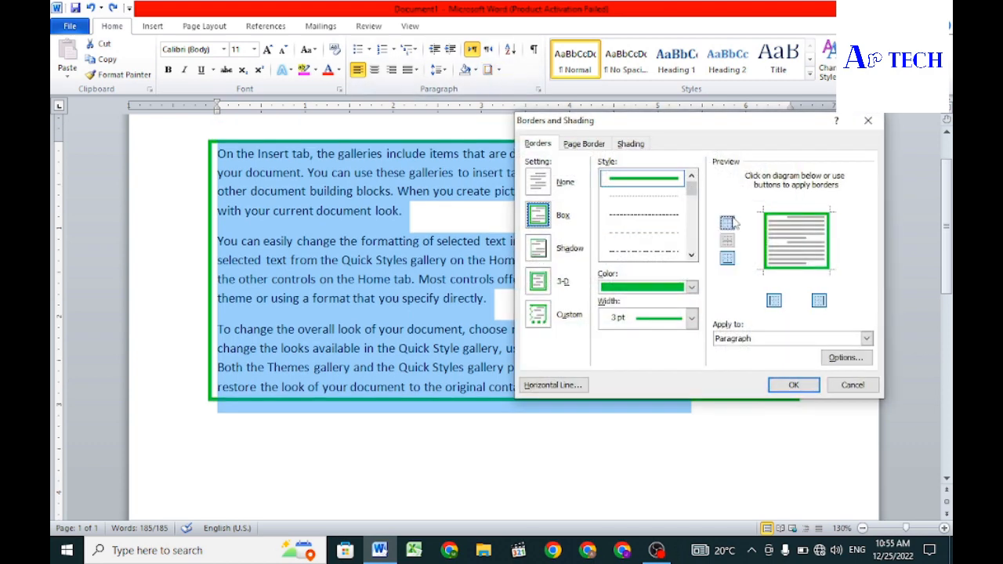
left_click(840, 359)
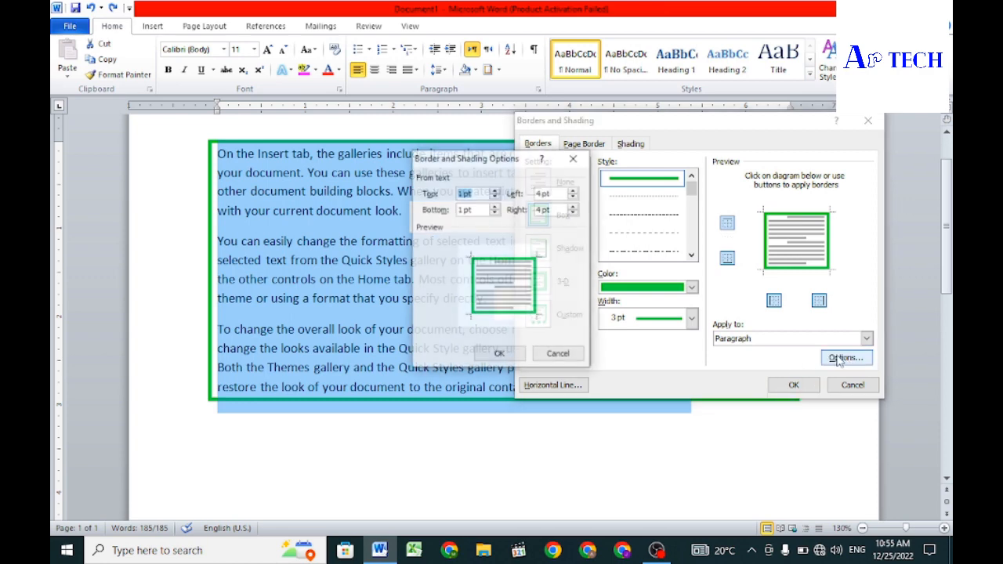
left_click_drag(465, 159, 643, 134)
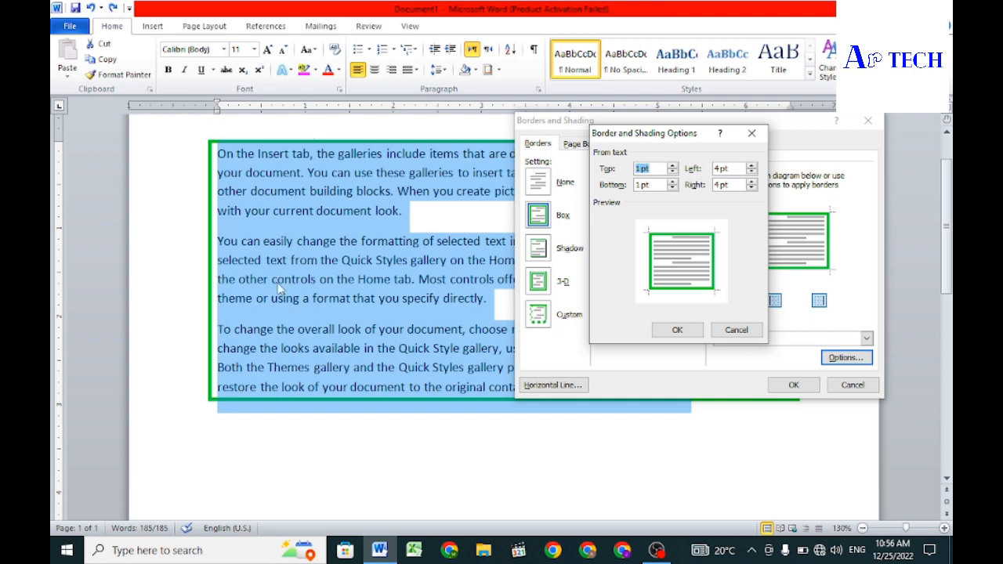
left_click(673, 167)
left_click(672, 168)
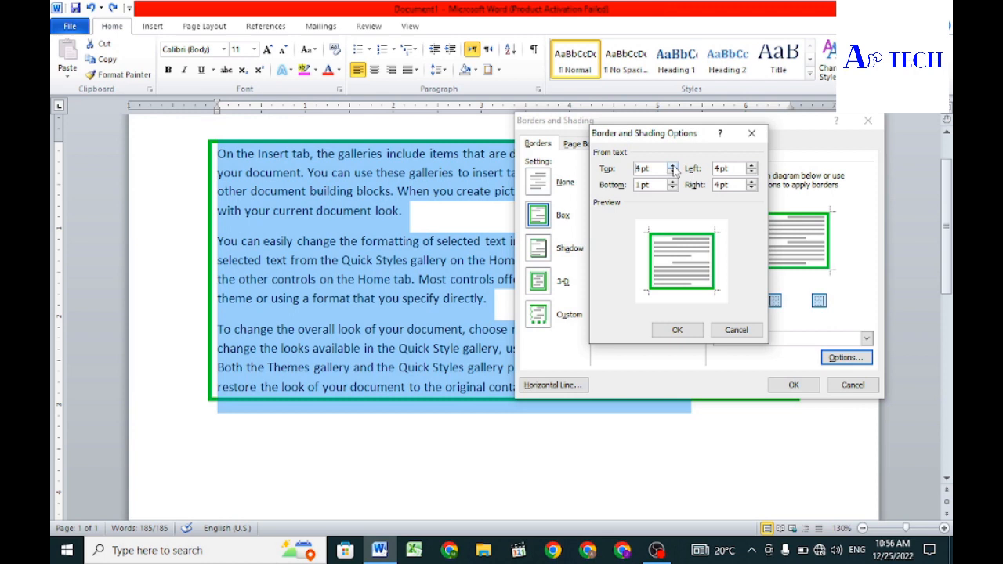
left_click(672, 168)
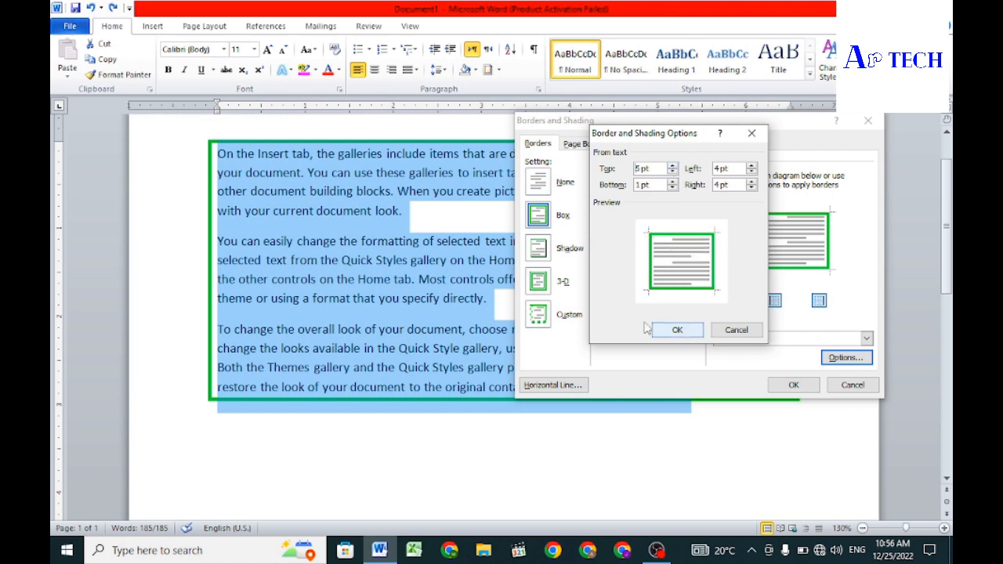
left_click(673, 167)
left_click(672, 168)
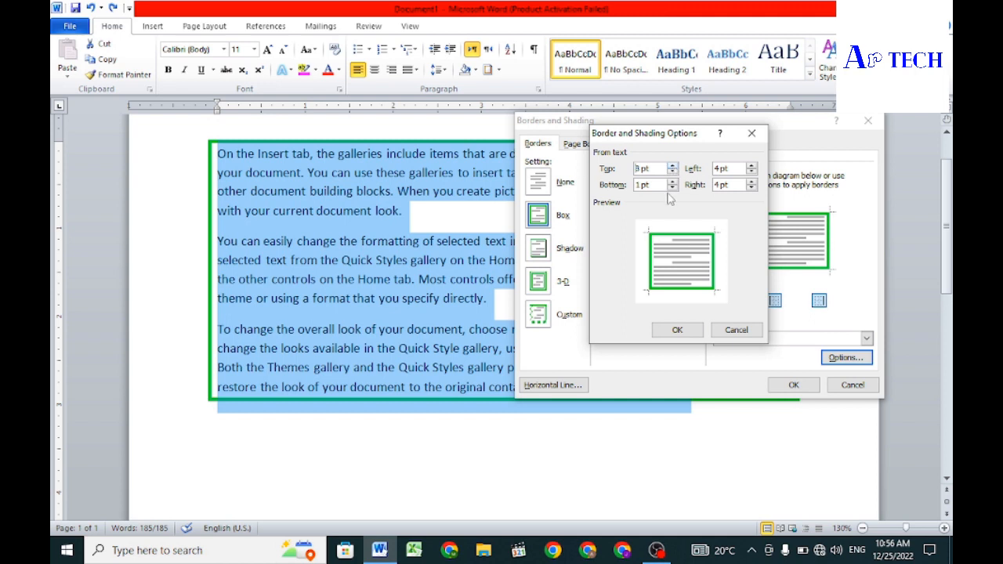
left_click(672, 181)
left_click(672, 181)
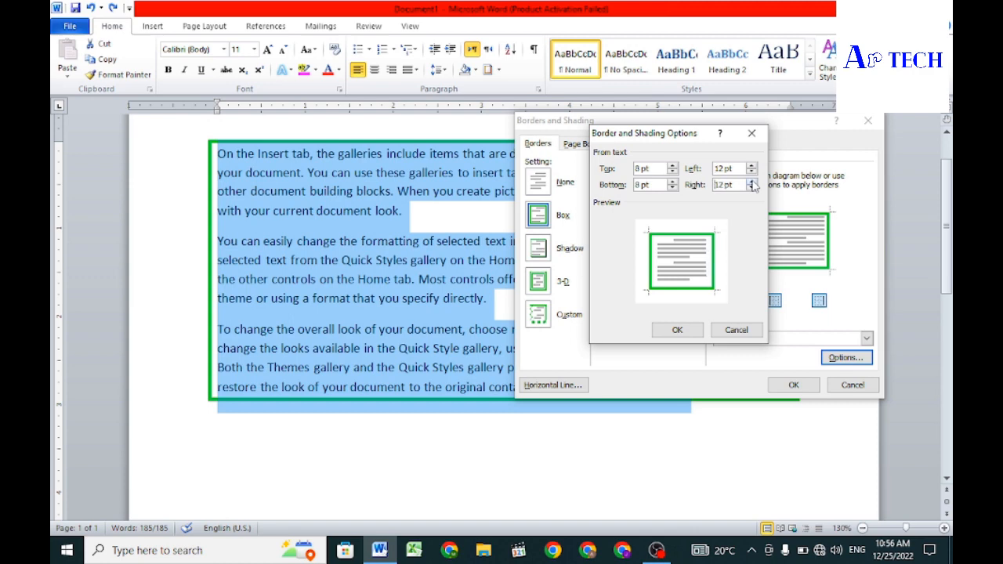
left_click(675, 331)
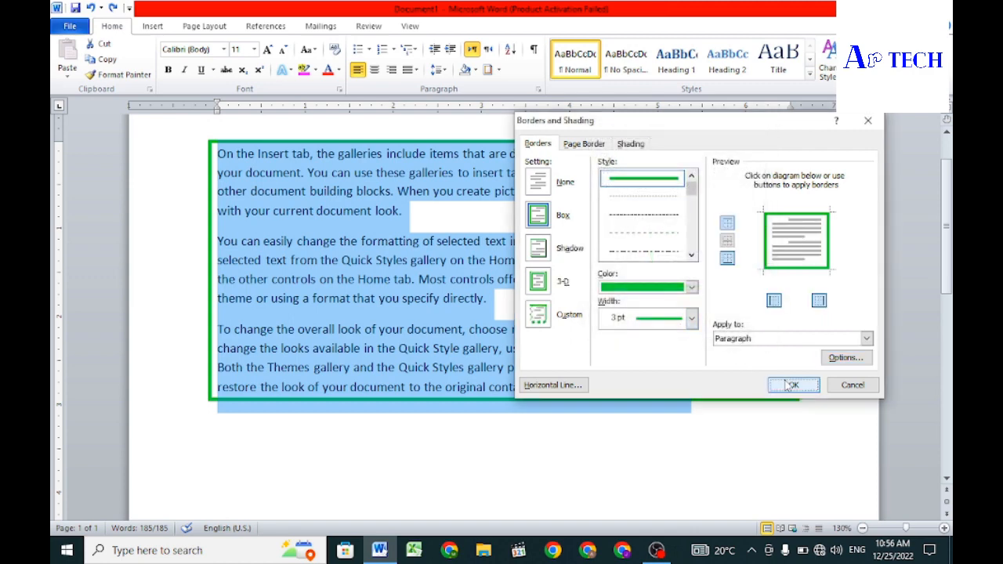
left_click(791, 385)
left_click(652, 466)
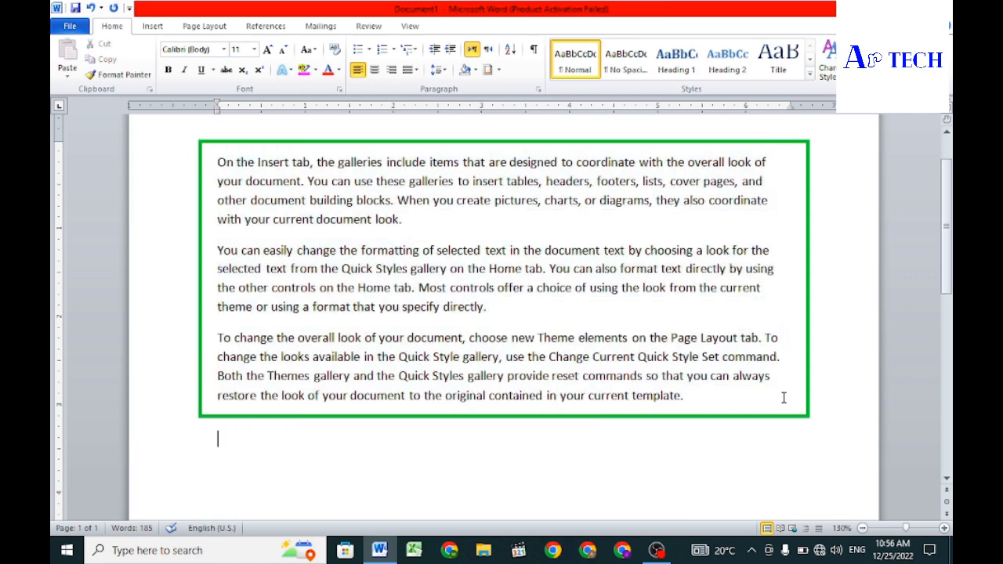
key("ctrl+a")
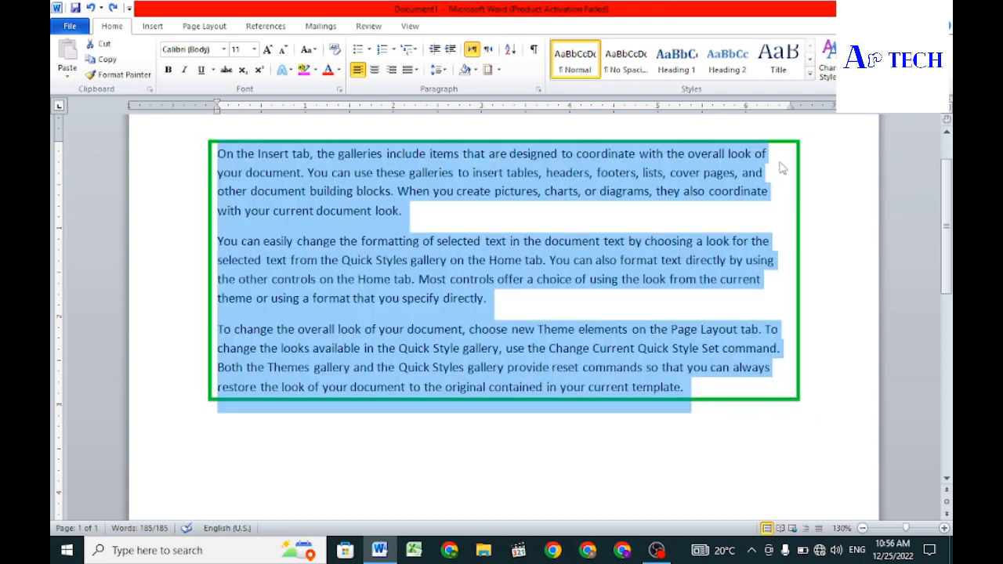
left_click(729, 466)
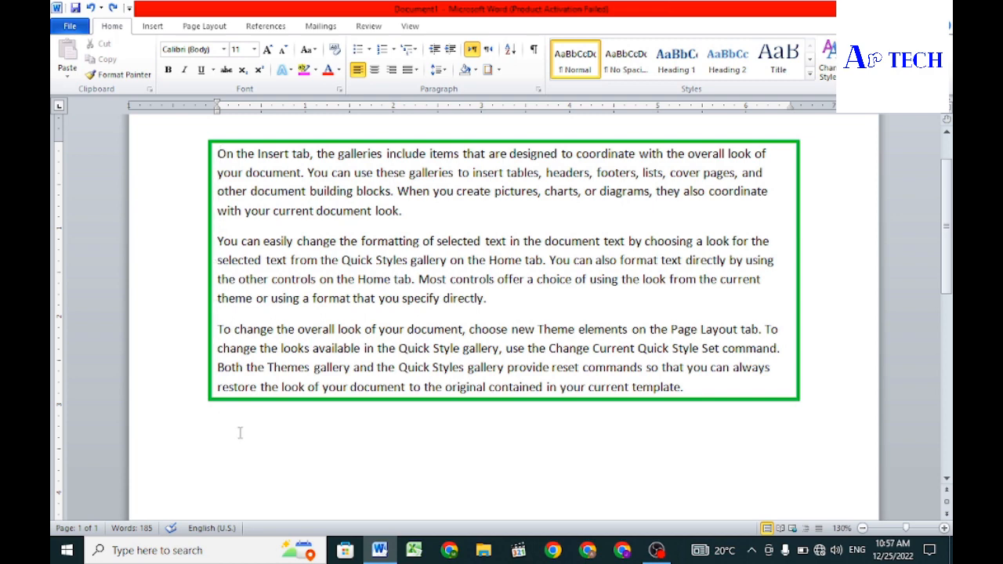
Step: Redo the undone border distances, and try a green 3 pt Shadow border with Paragraph scope on all the text
key("ctrl+y")
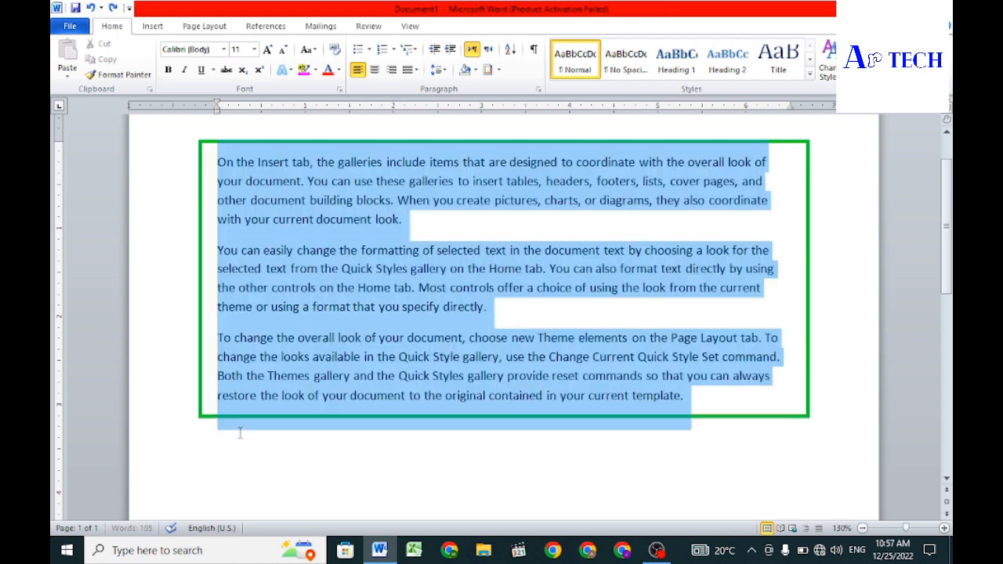
left_click(220, 427)
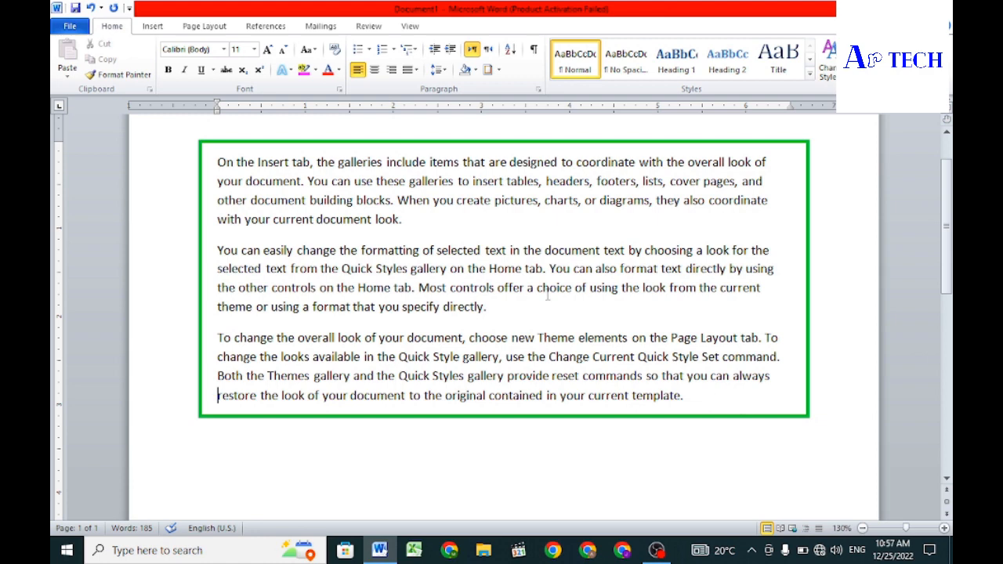
key("ctrl+a")
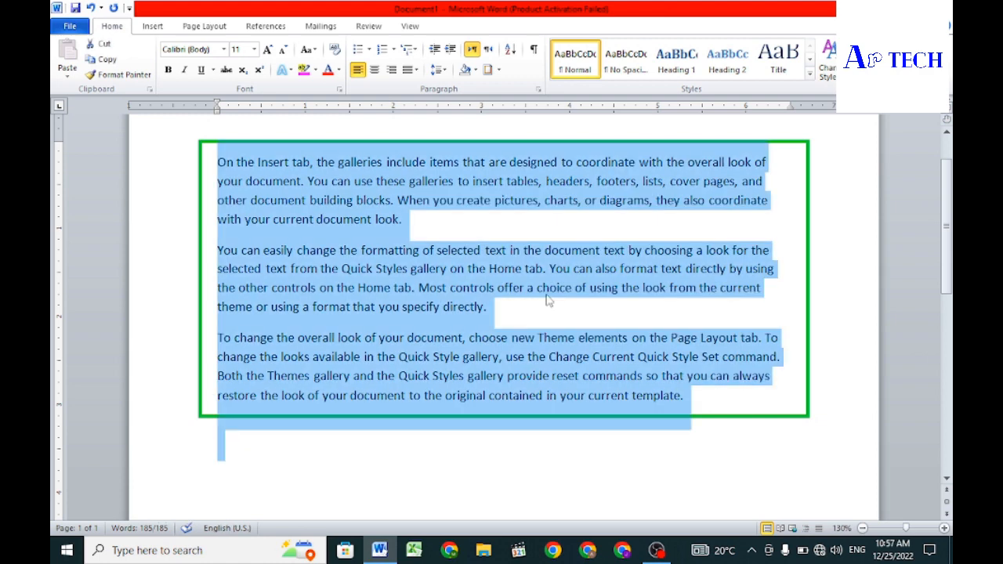
left_click(489, 70)
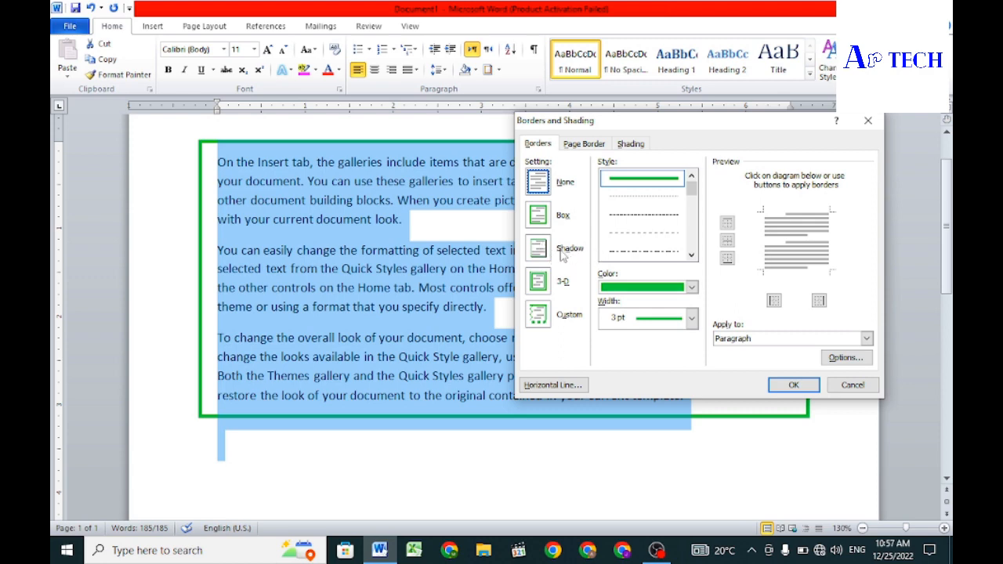
left_click(541, 251)
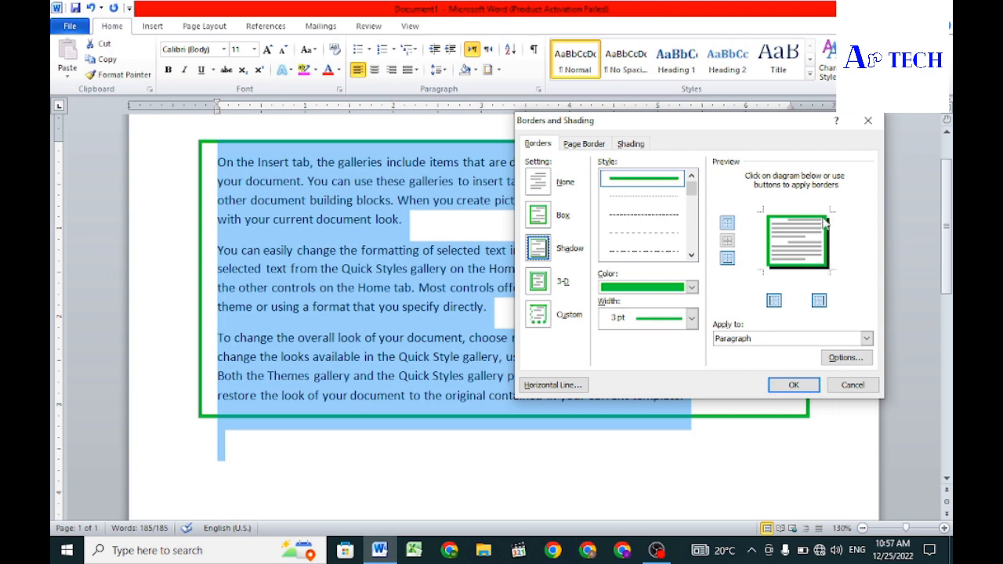
left_click(804, 397)
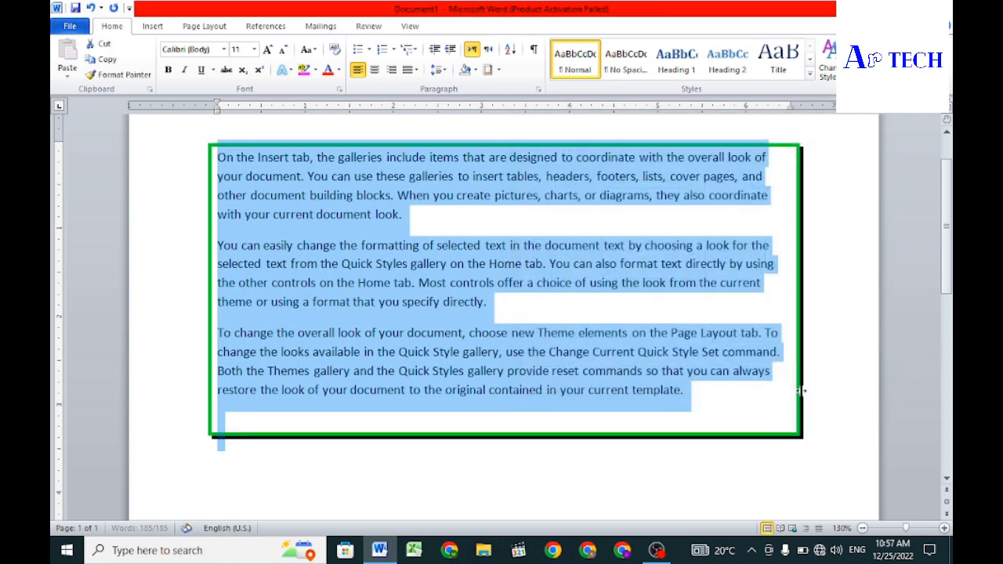
left_click(716, 477)
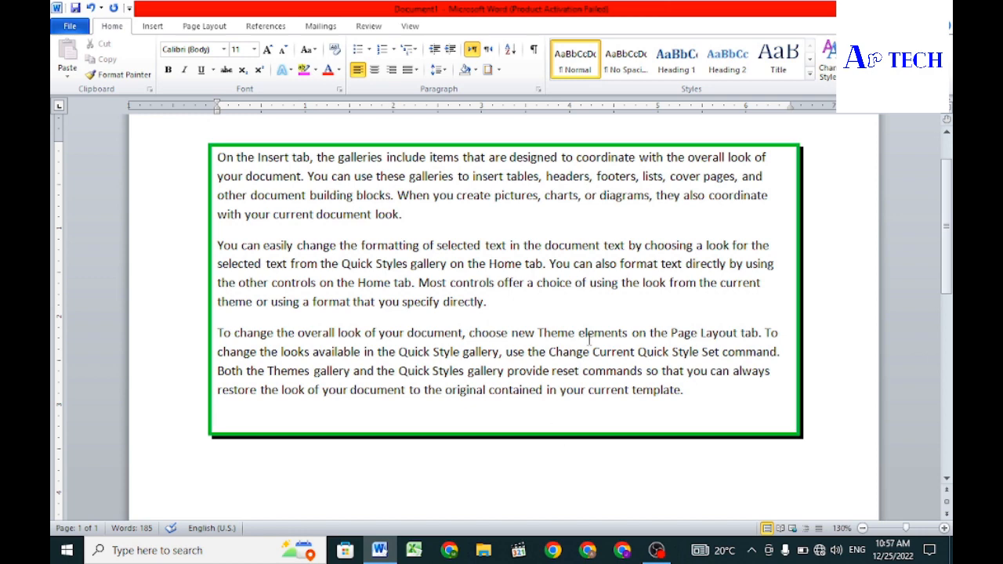
Step: Apply a 3-D border in the thick-and-thin double-line style, with Automatic color and 3 pt width, to all the text
key("ctrl+a")
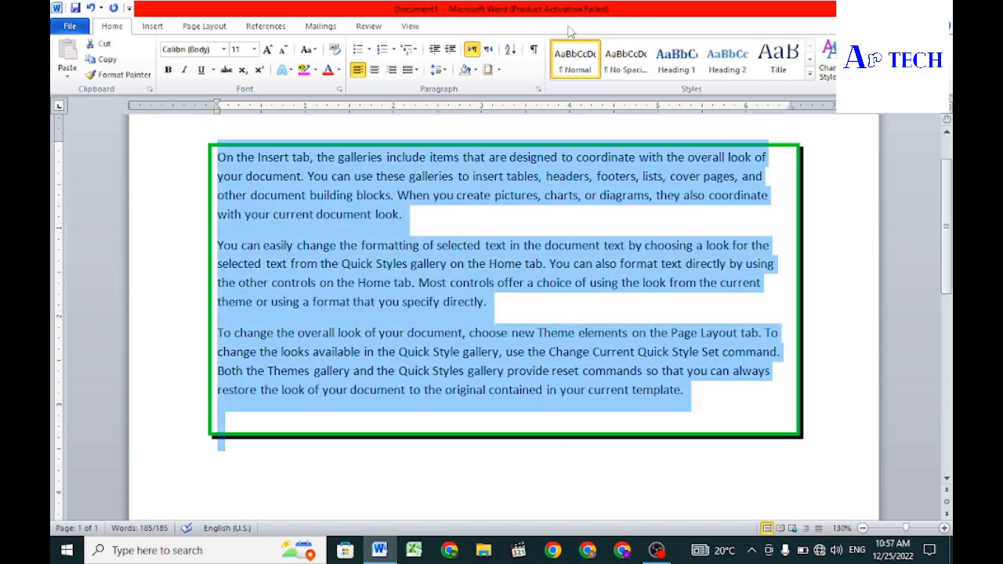
left_click(487, 72)
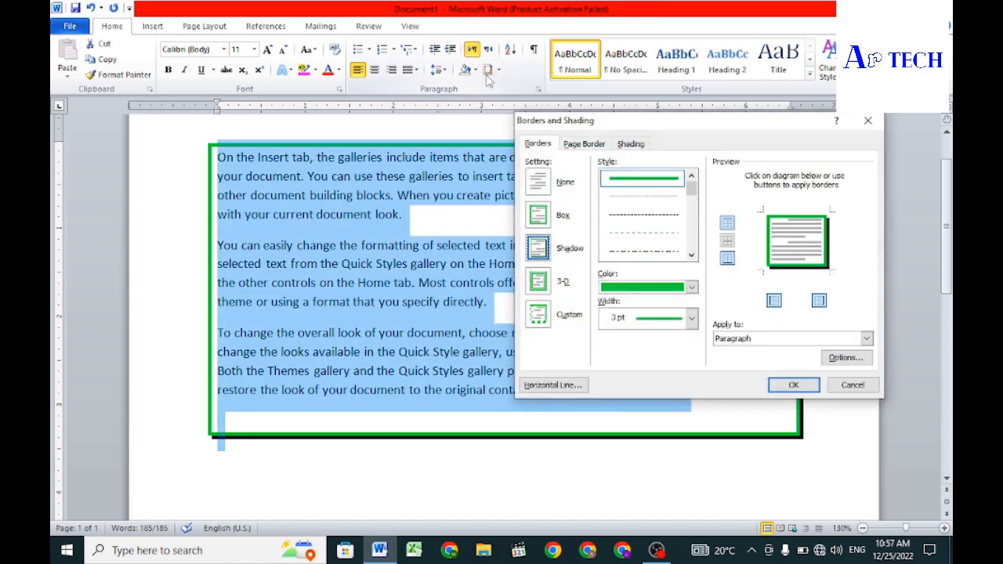
left_click(536, 282)
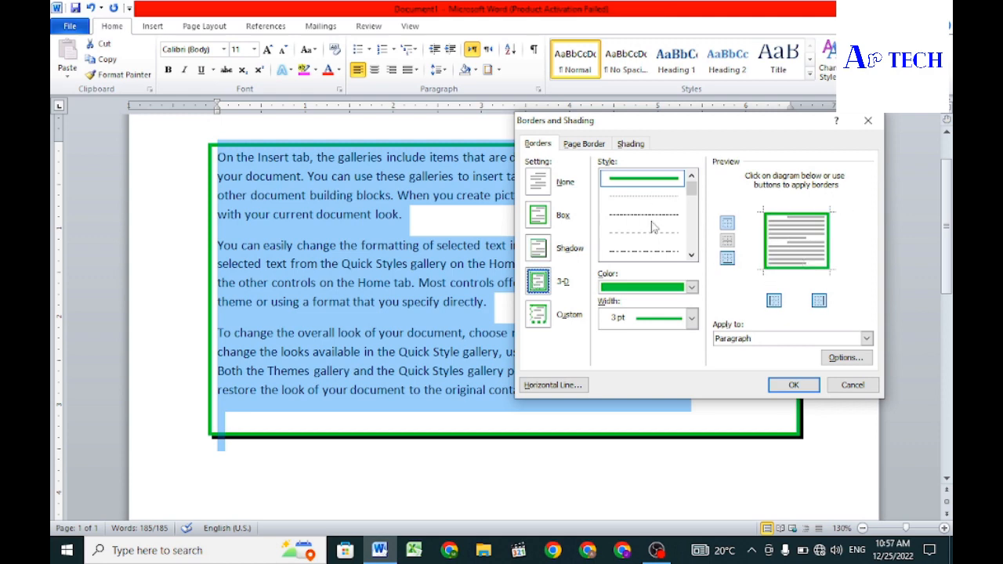
scroll(649, 227, "down", 3)
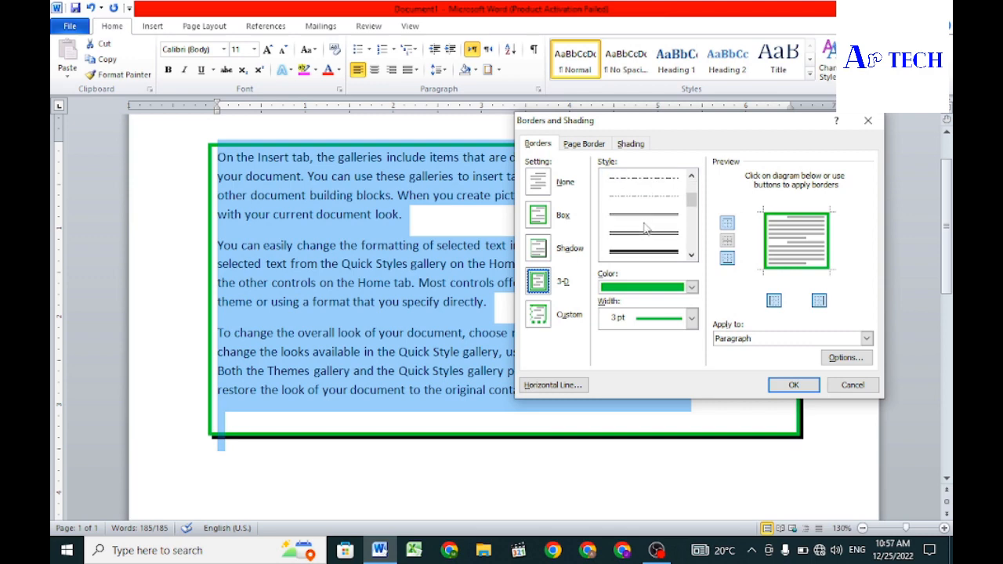
left_click(548, 216)
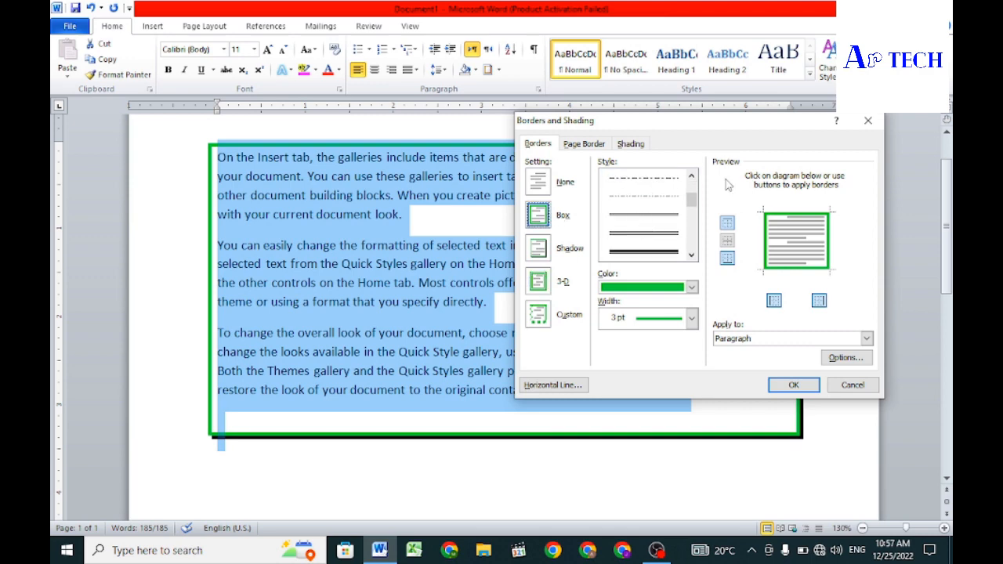
left_click(544, 283)
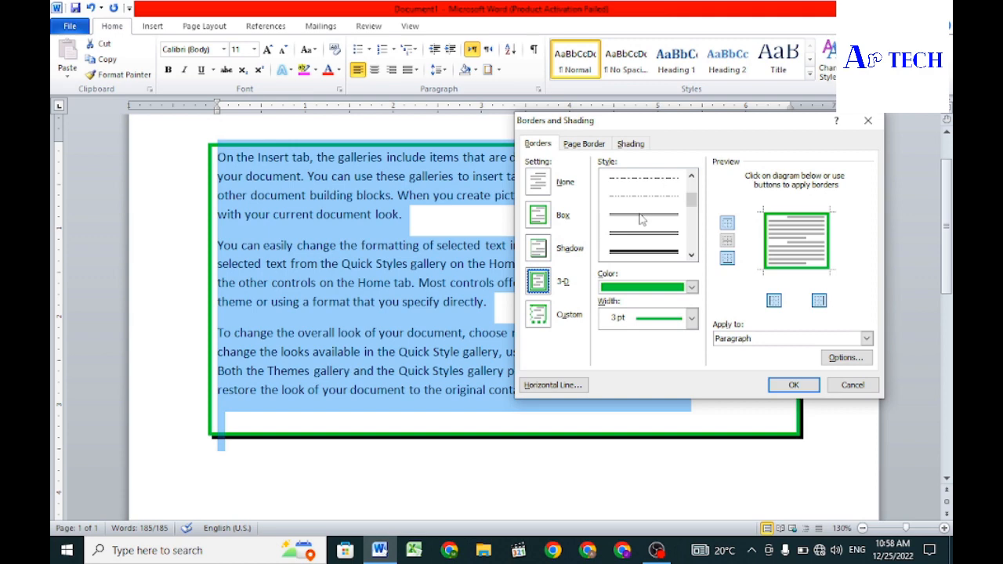
left_click(641, 251)
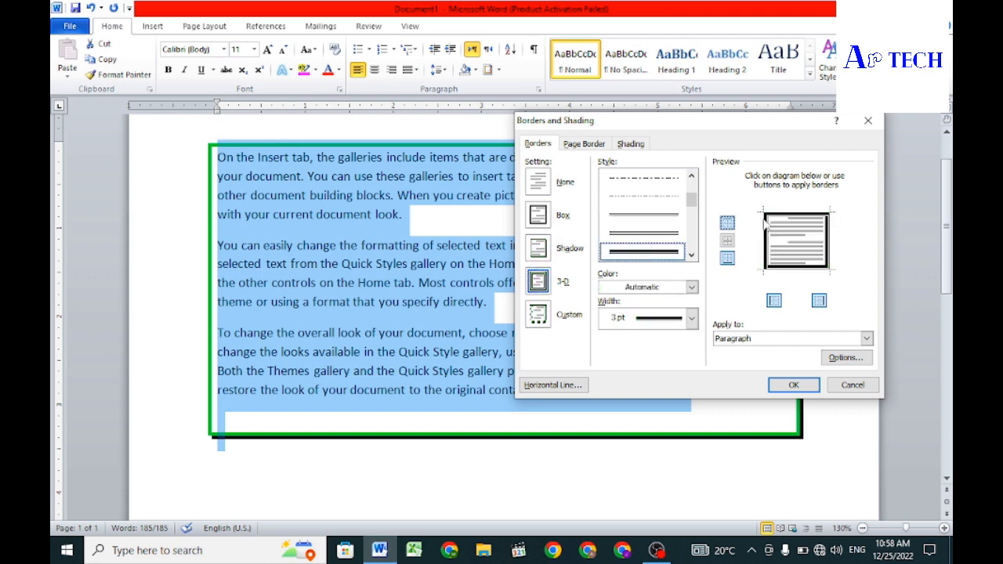
left_click(545, 214)
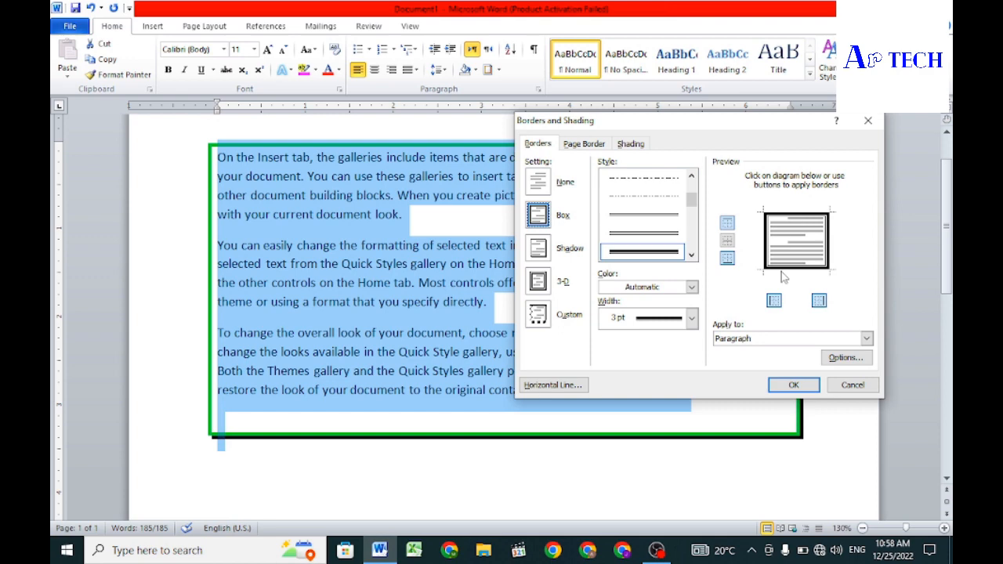
left_click(549, 284)
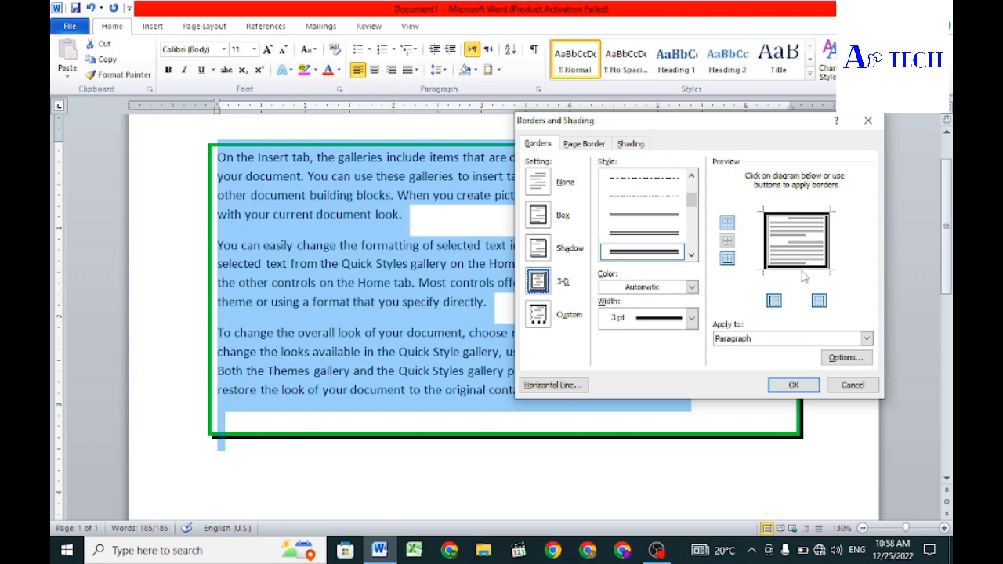
left_click(793, 386)
left_click(741, 477)
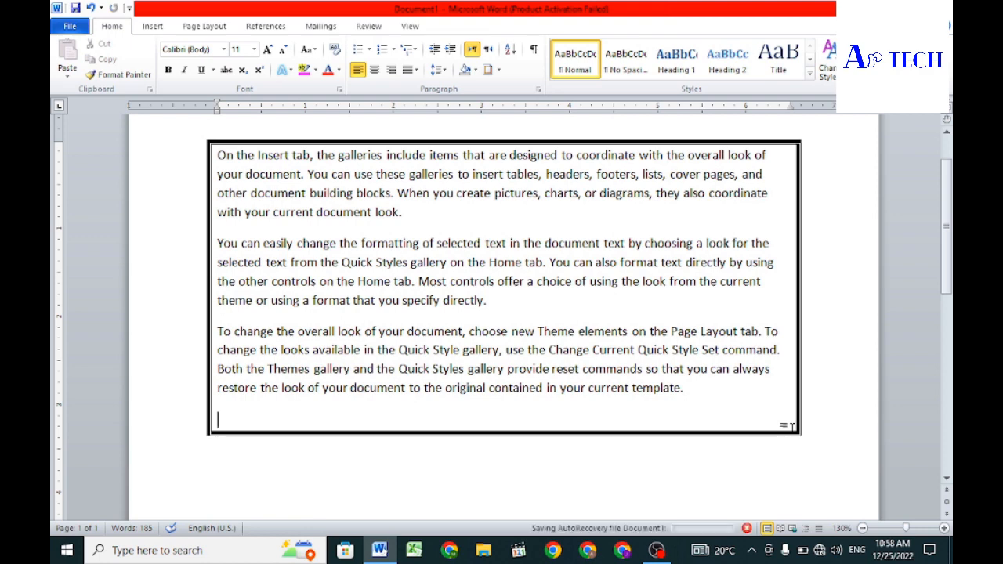
Step: Use the Custom border setting to remove the top border from all the paragraphs, and deselect the text
key("ctrl+a")
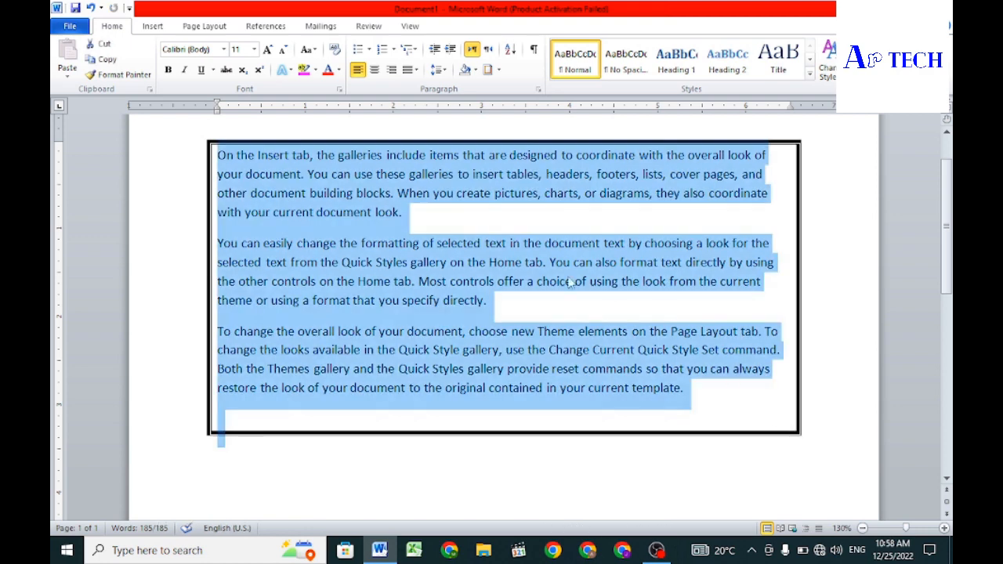
left_click(487, 70)
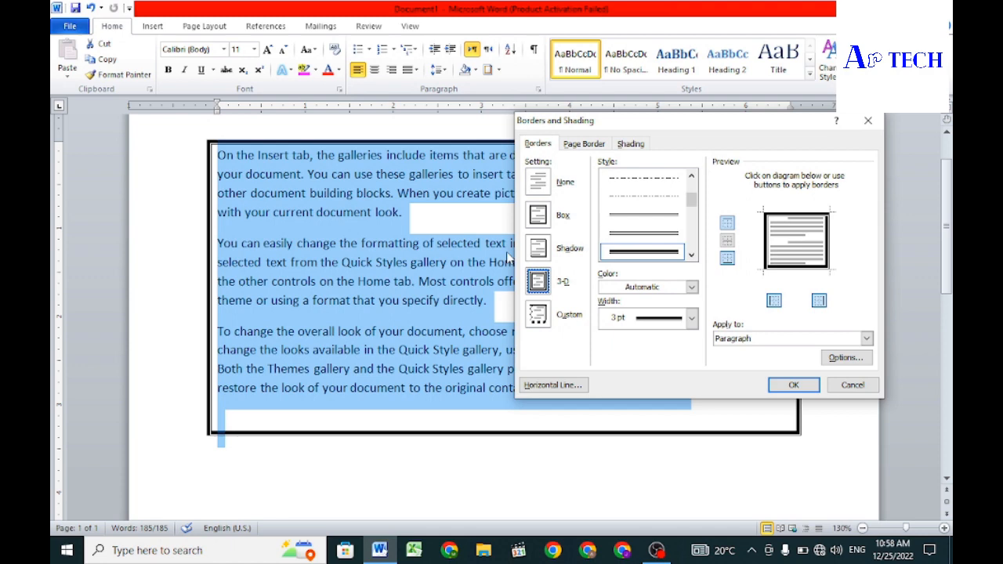
left_click(540, 318)
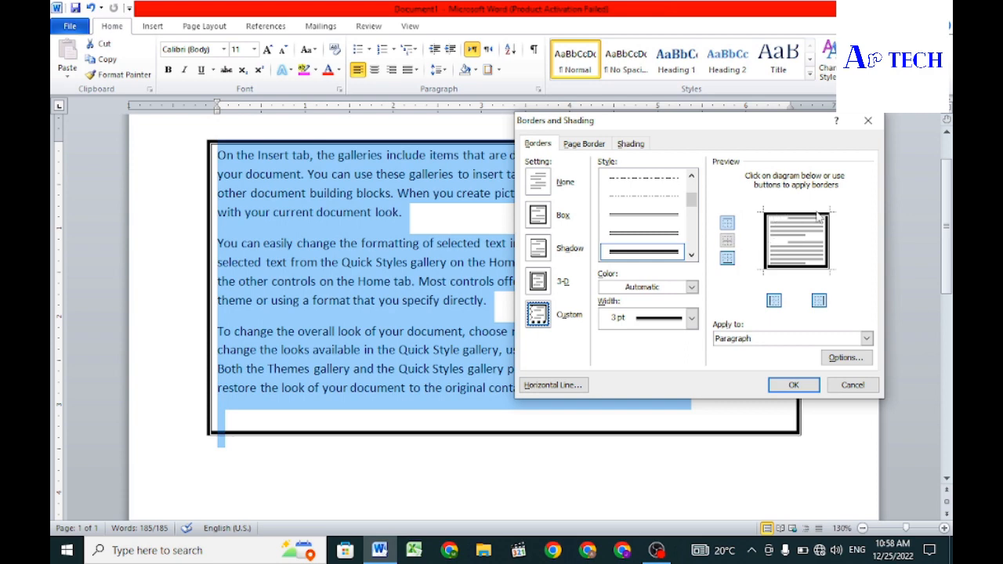
left_click(728, 224)
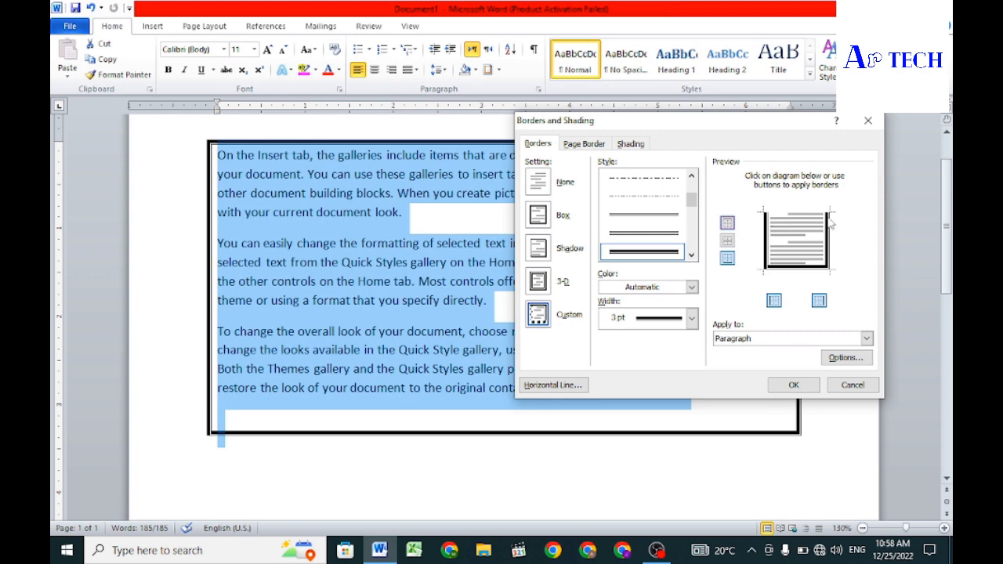
left_click(792, 385)
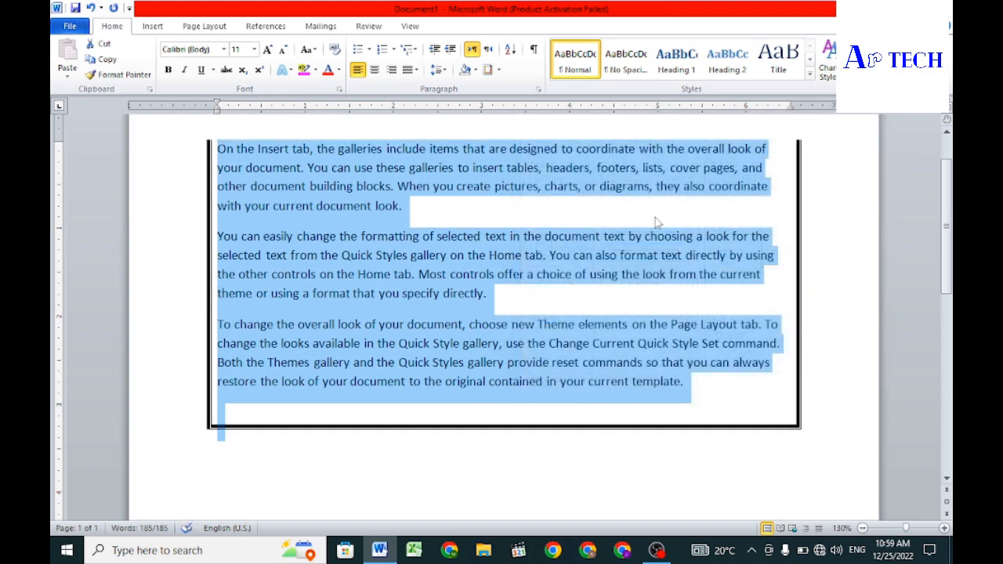
left_click(768, 159)
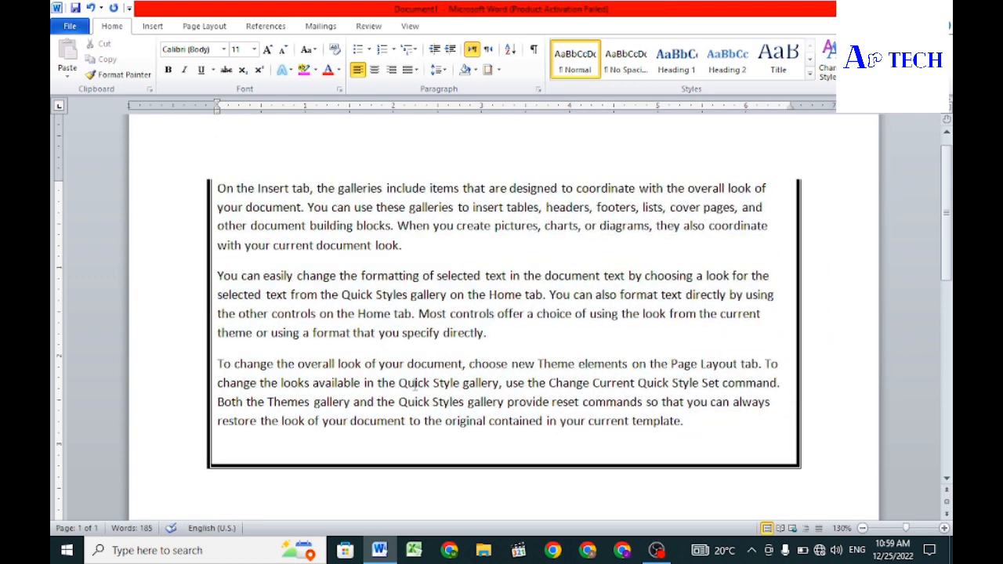
Step: Try removing the bottom line from the custom paragraph border of the whole text
key("ctrl+a")
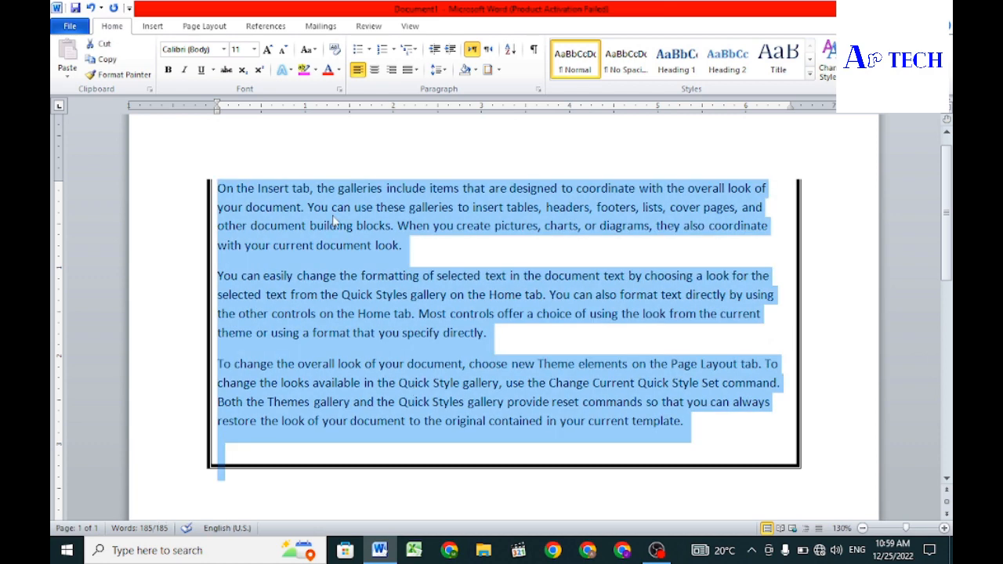
left_click(487, 69)
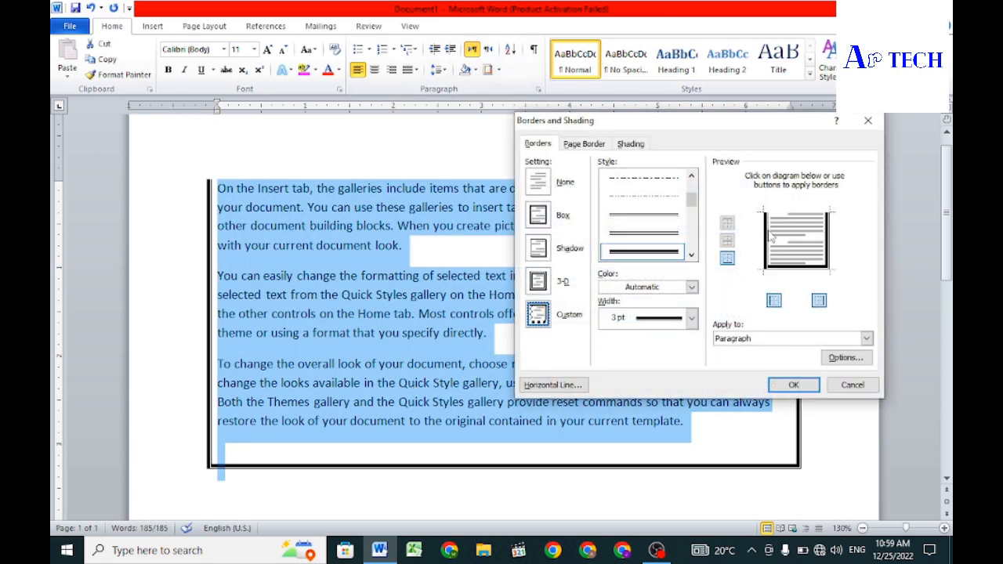
left_click(727, 259)
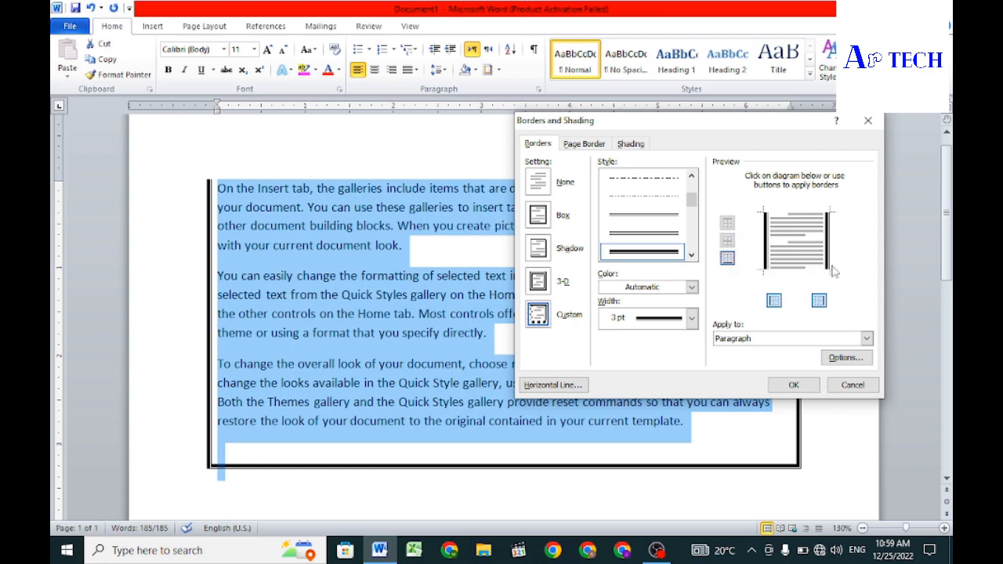
Step: Try the thin double-line border style in standard red at ¾ pt width, and apply the custom border settings
scroll(653, 227, "down", 1)
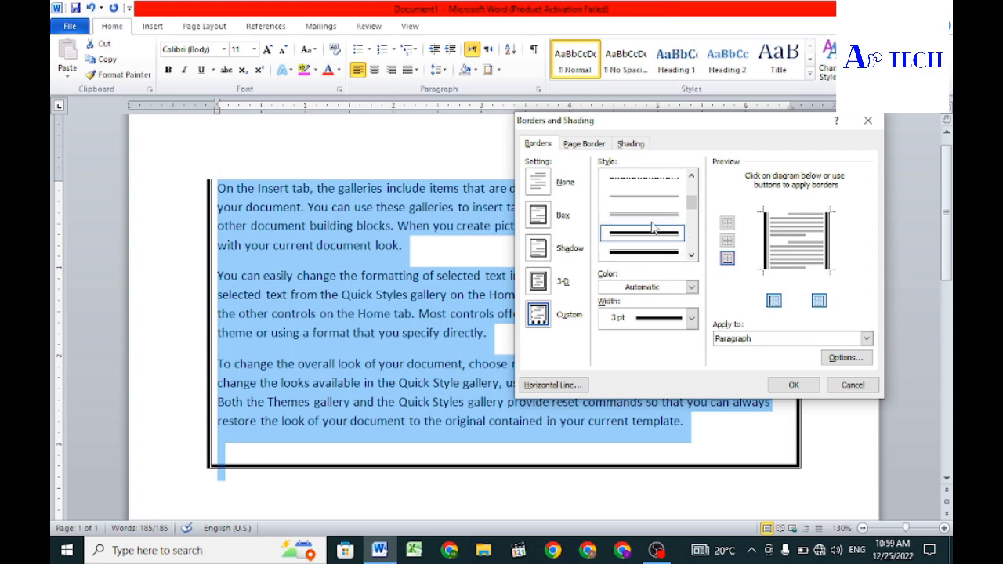
scroll(653, 227, "up", 4)
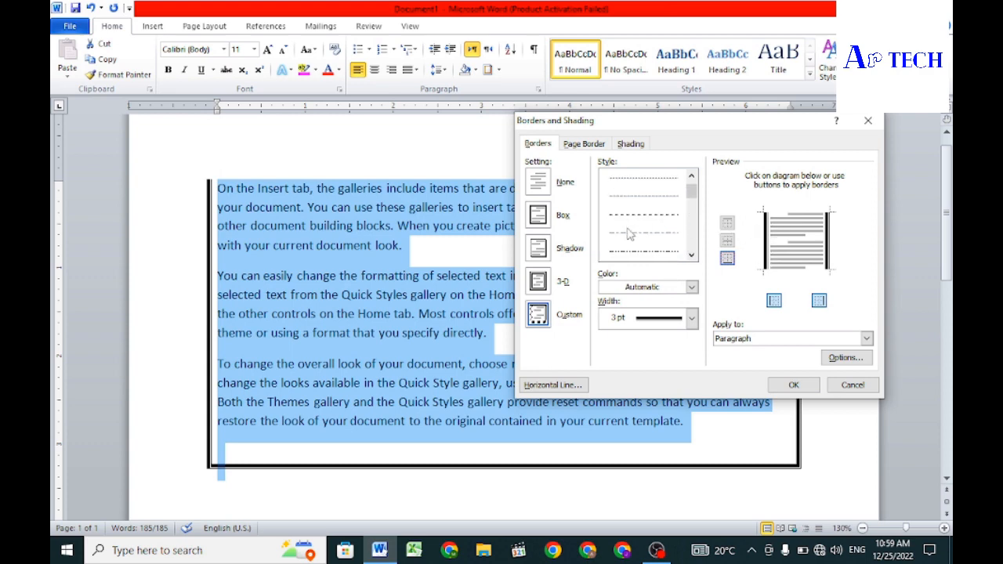
scroll(657, 177, "down", 1)
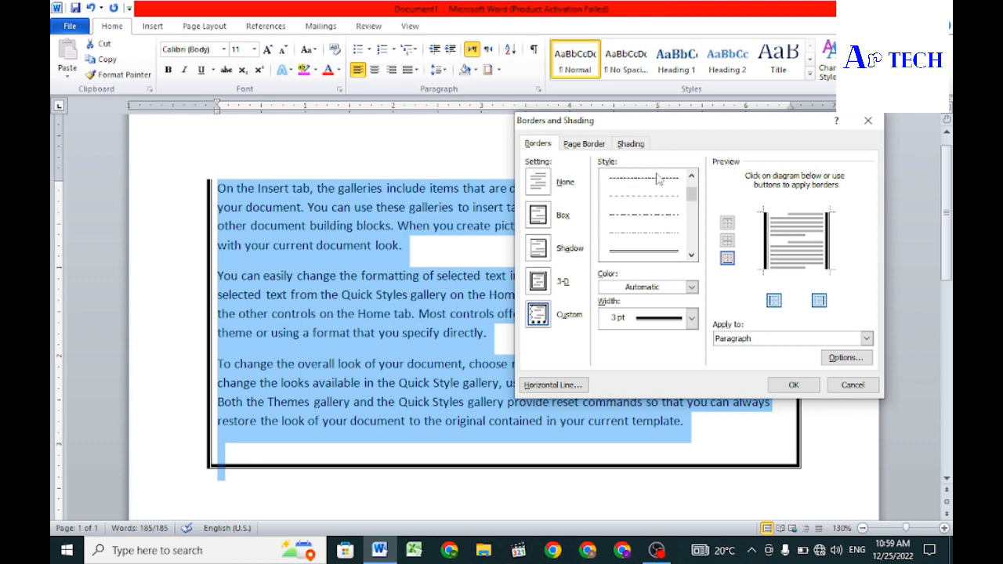
left_click(633, 255)
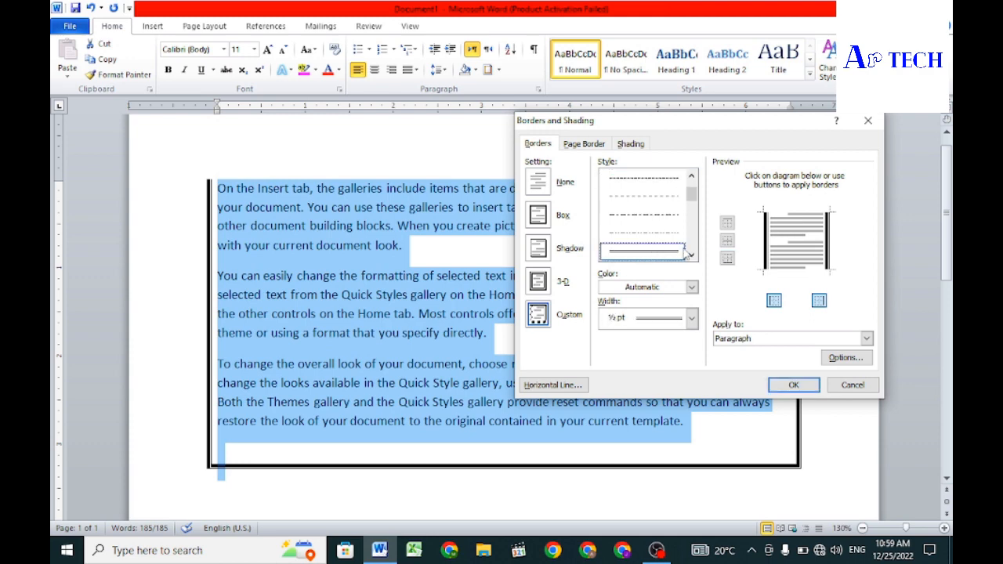
left_click(693, 288)
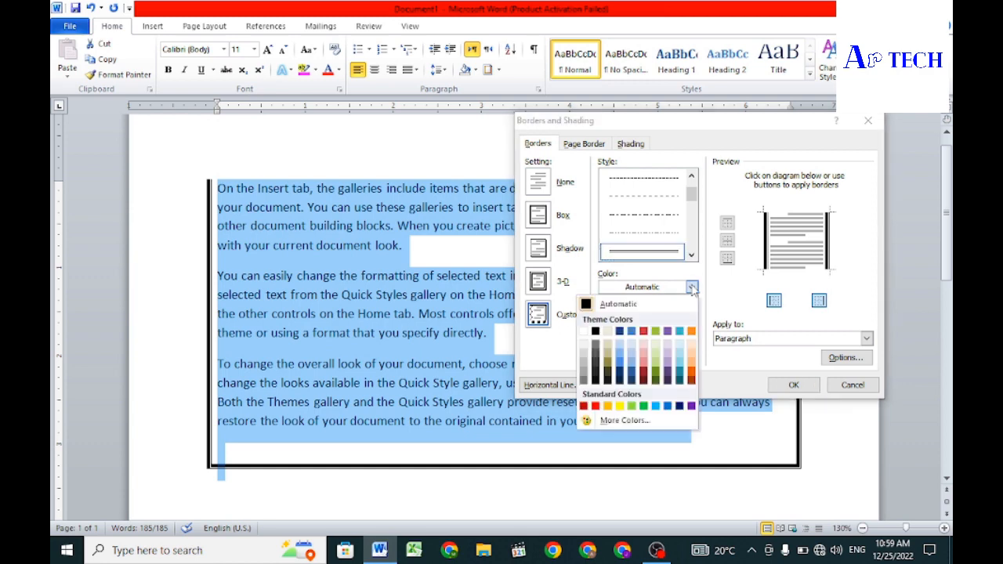
left_click(595, 406)
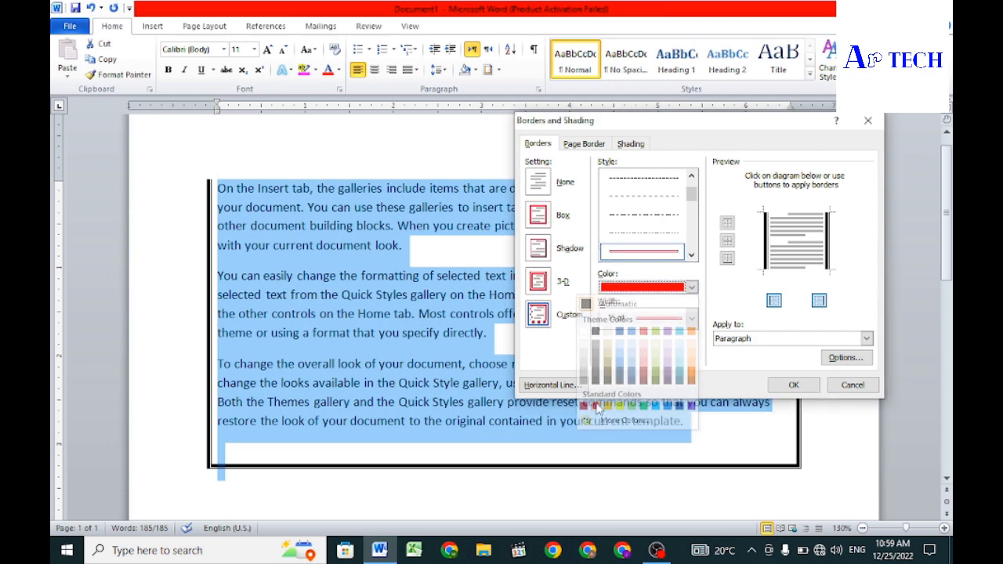
left_click(693, 318)
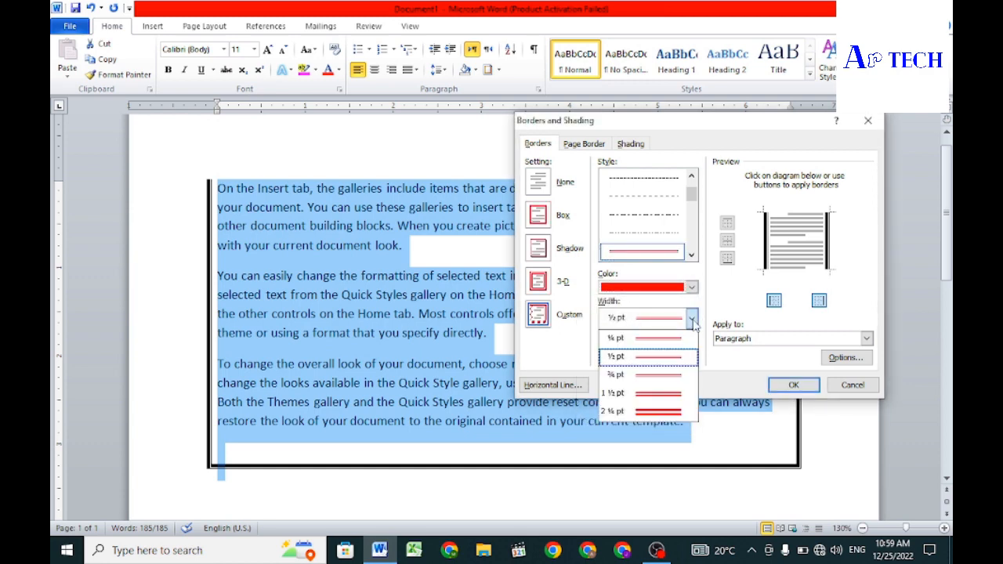
left_click(643, 376)
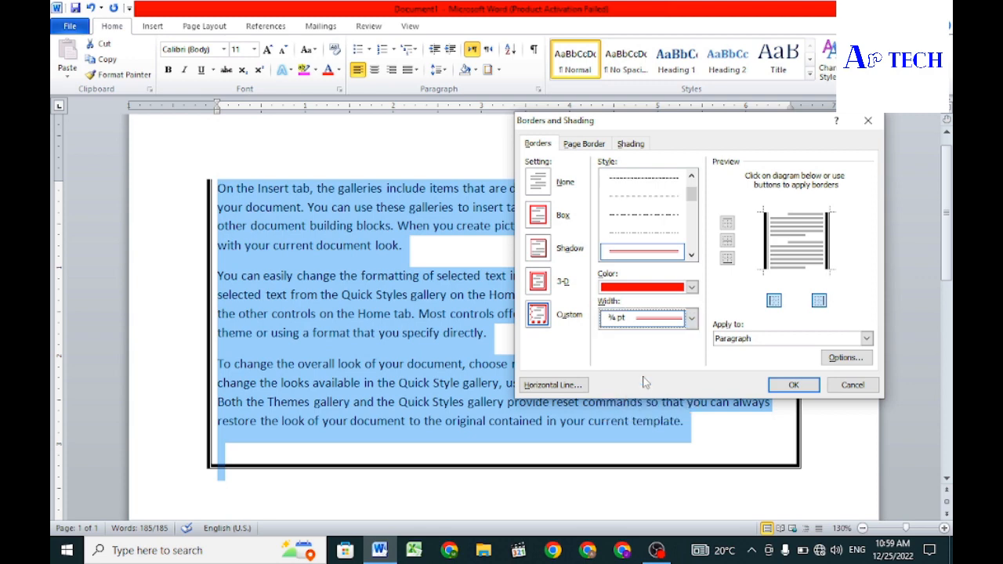
left_click(772, 386)
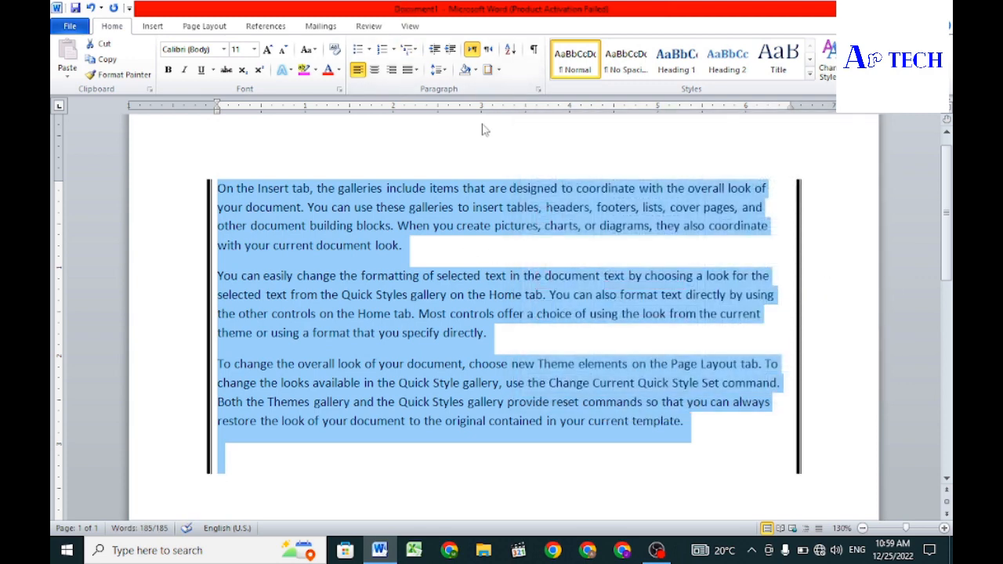
Step: Add a red thin double-line top border, ¾ pt wide, to all the selected paragraphs and deselect the text
left_click(487, 71)
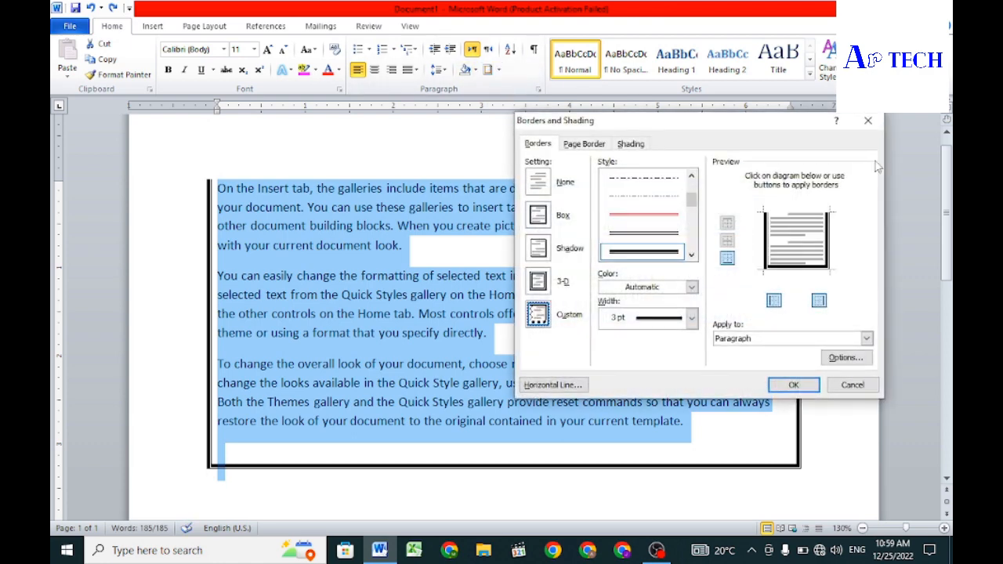
left_click(868, 121)
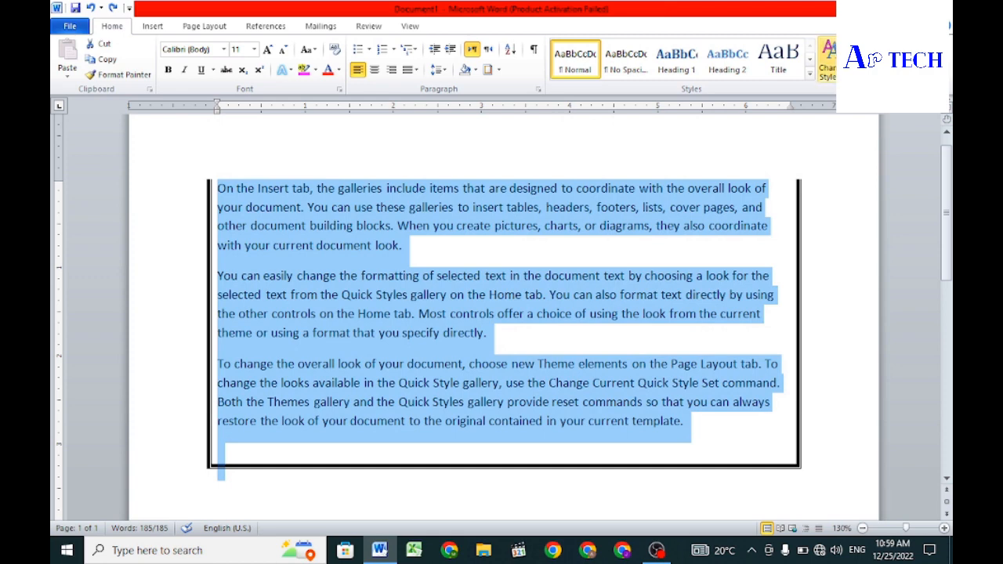
left_click(488, 70)
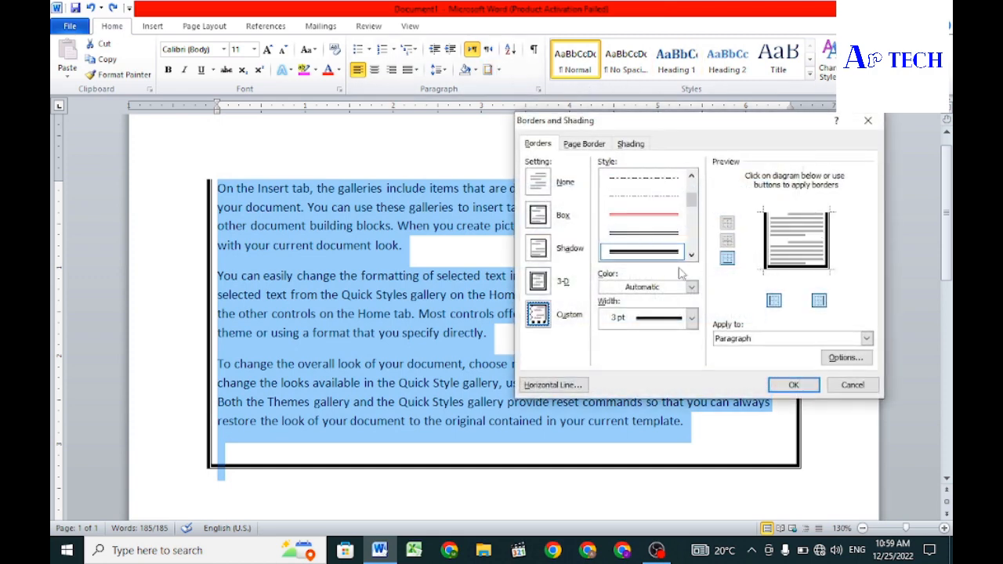
left_click(646, 215)
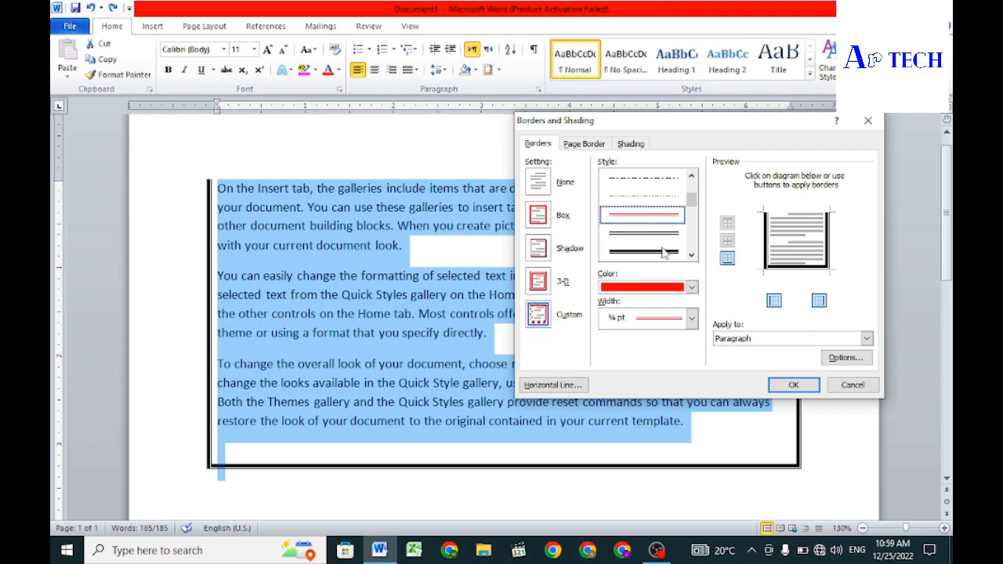
left_click(727, 225)
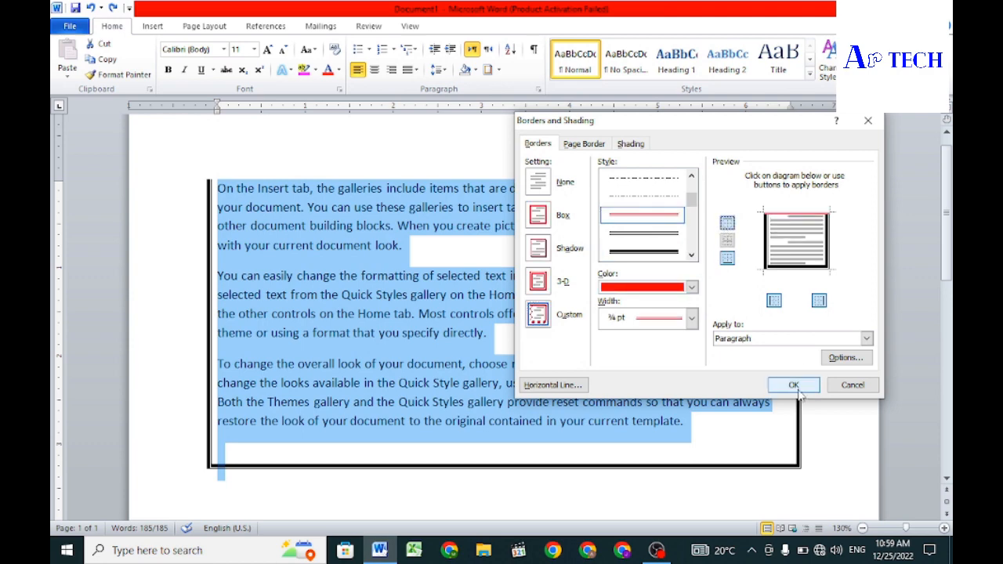
left_click(793, 384)
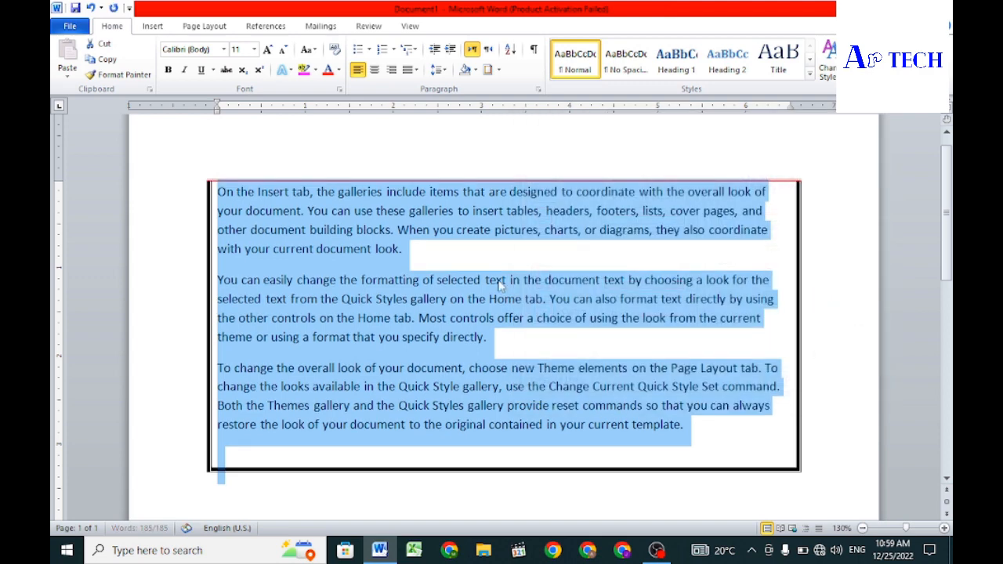
left_click(497, 279)
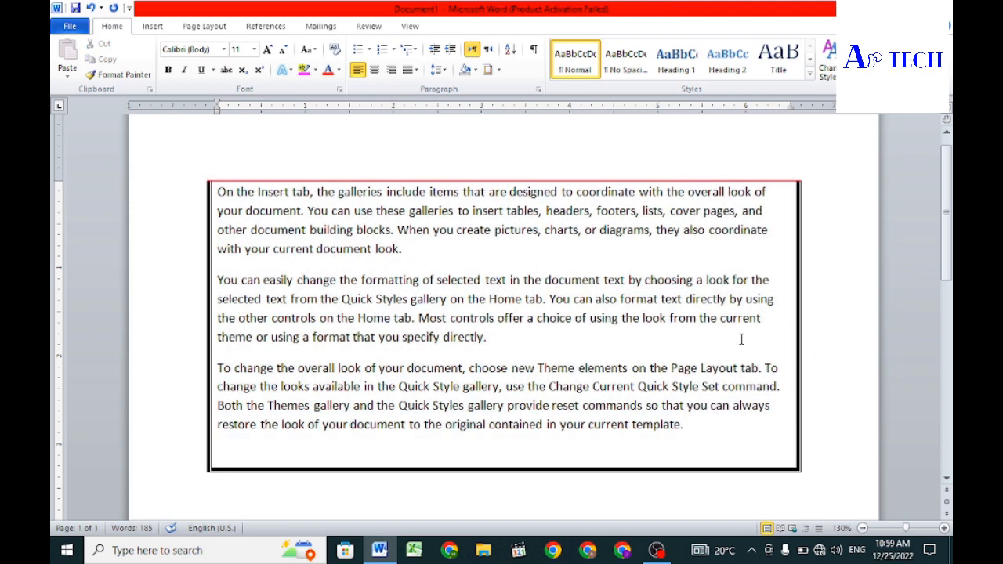
Step: Remove the left and right borders from all the paragraphs and deselect the text
key("ctrl+a")
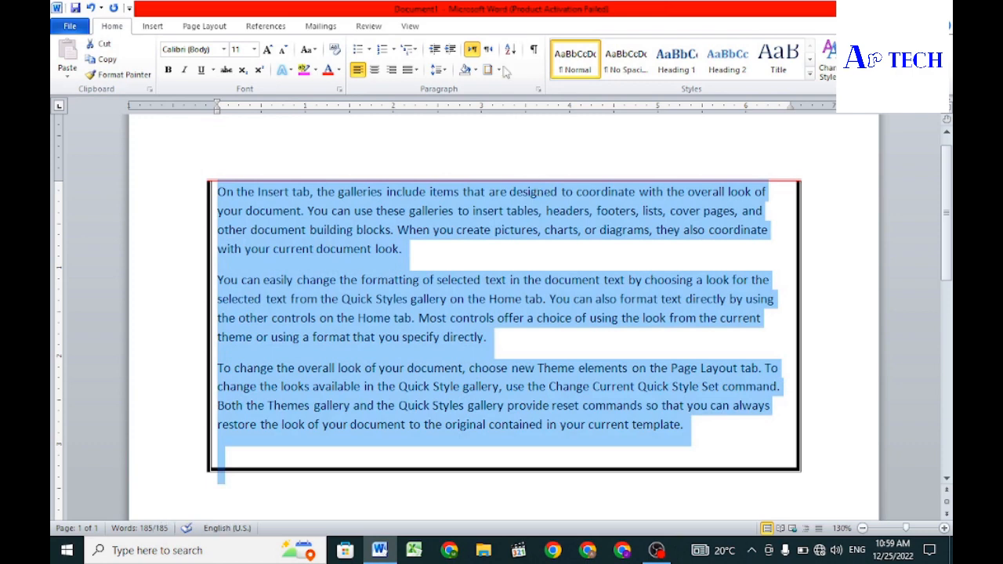
left_click(489, 70)
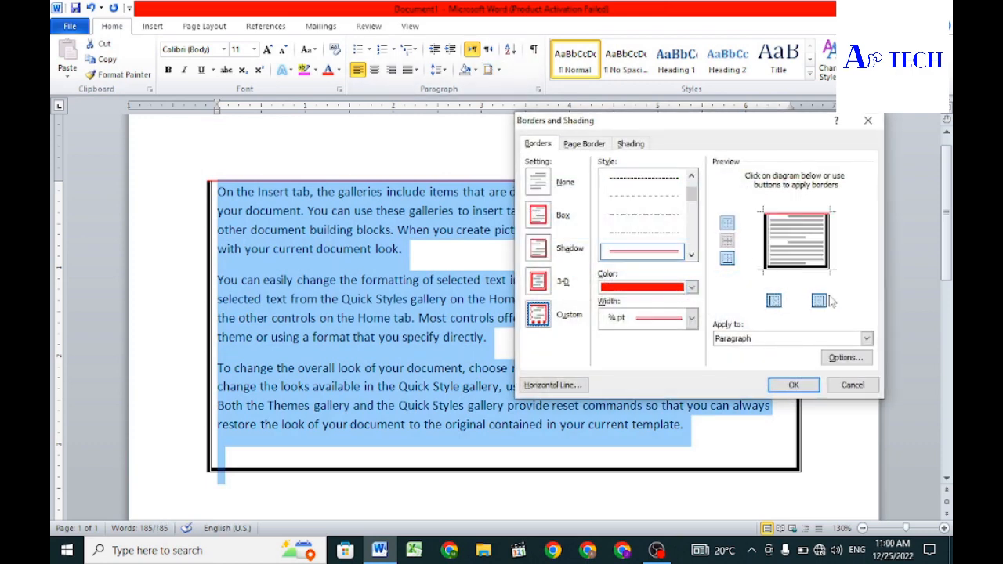
left_click(774, 302)
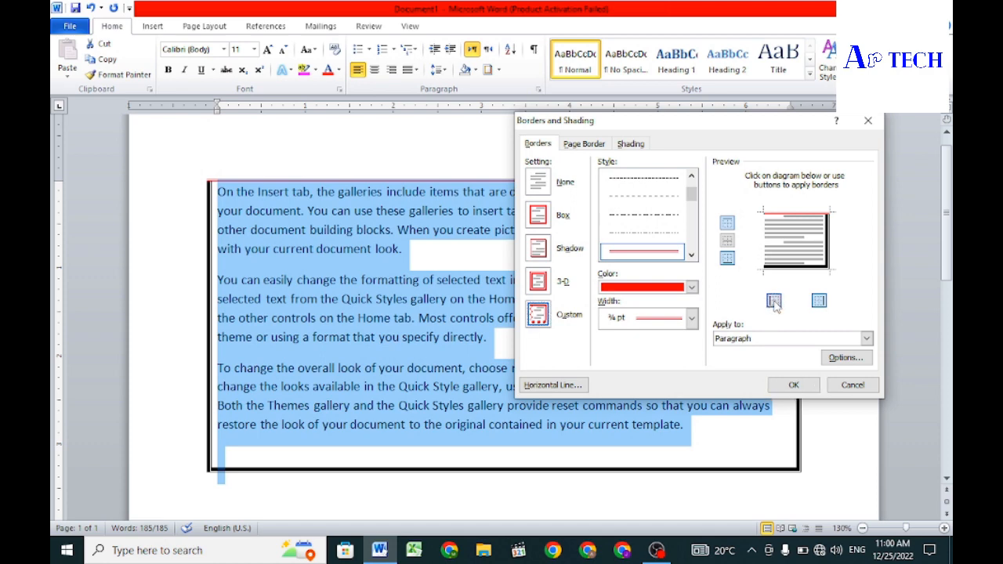
left_click(821, 301)
left_click(799, 385)
left_click(513, 338)
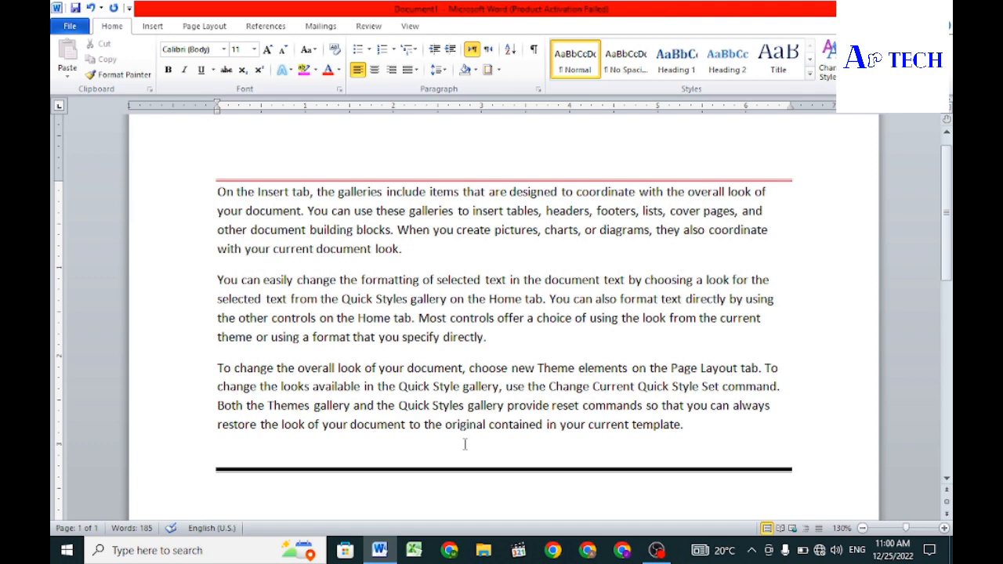
Step: Remove all borders from the whole text by applying the None border setting to the paragraphs
key("ctrl+a")
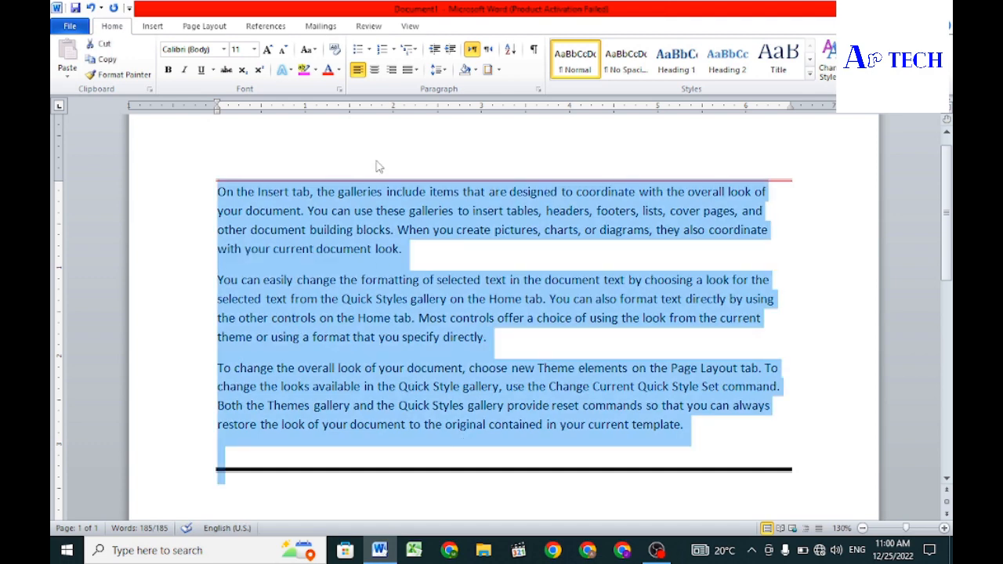
left_click(487, 71)
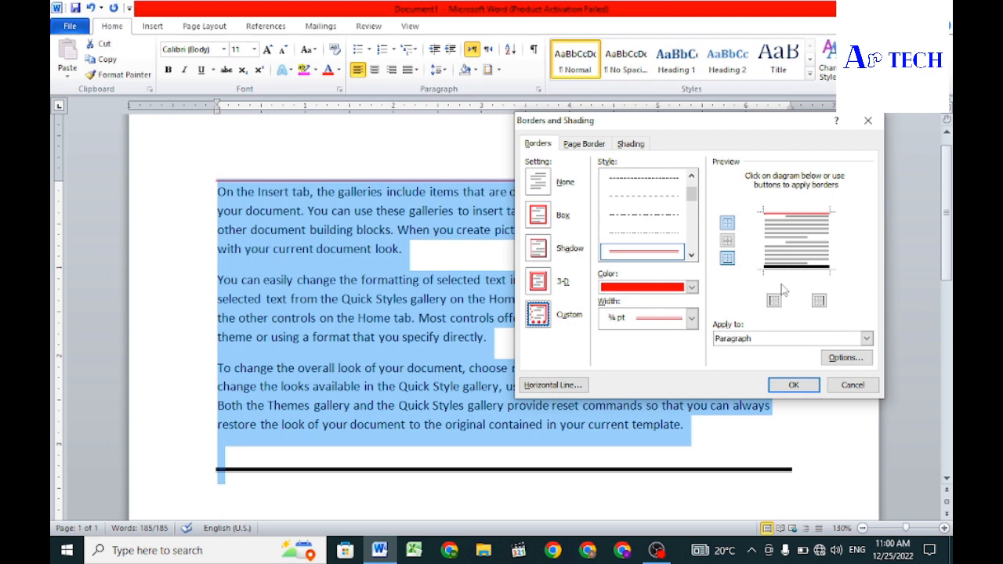
left_click(547, 187)
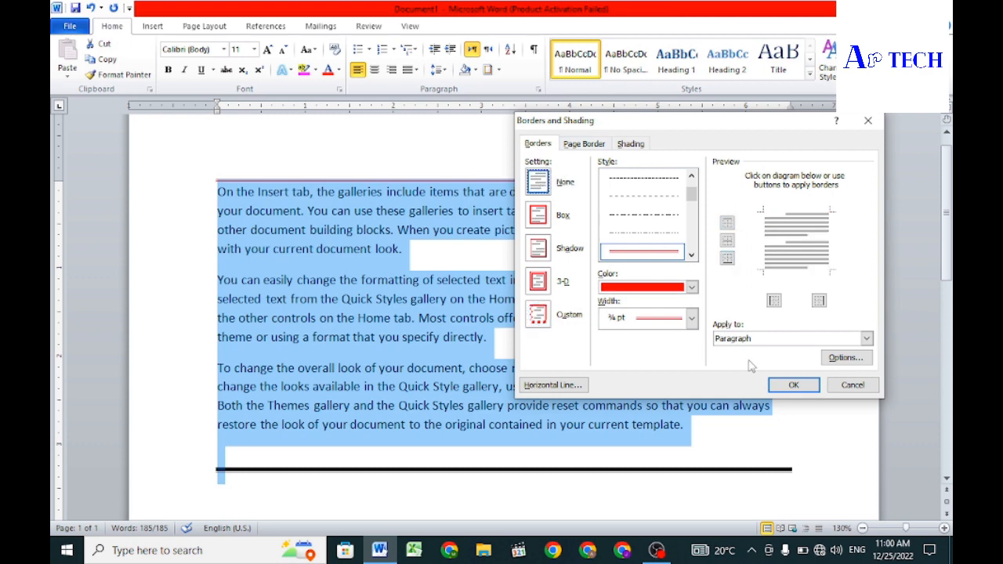
left_click(792, 385)
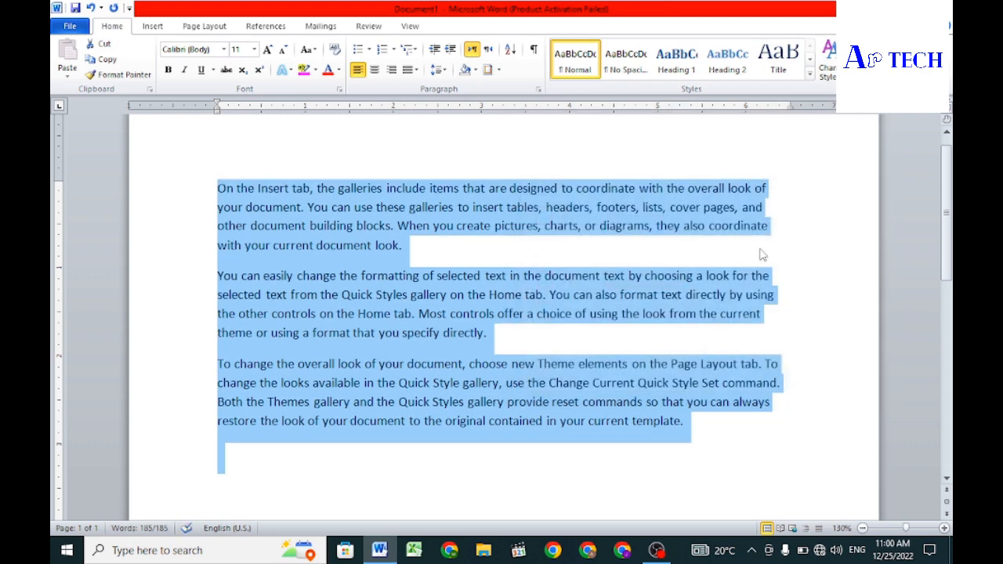
Step: Open the Borders and Shading settings for the selected text
left_click(488, 70)
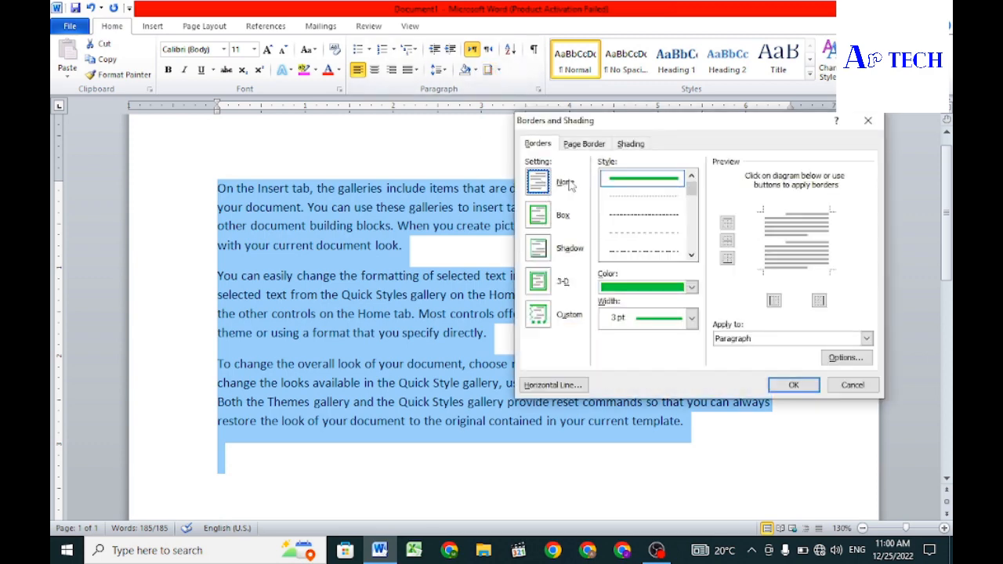